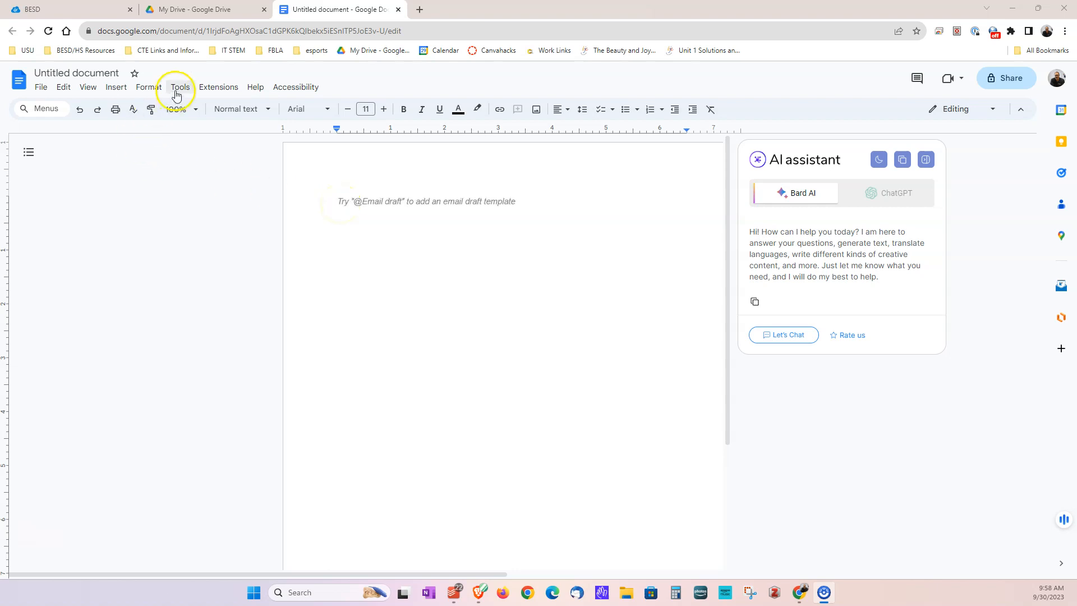
# Open the document's citations tool and set the citation style to APA (7th ed.).
pyautogui.click(331, 199)
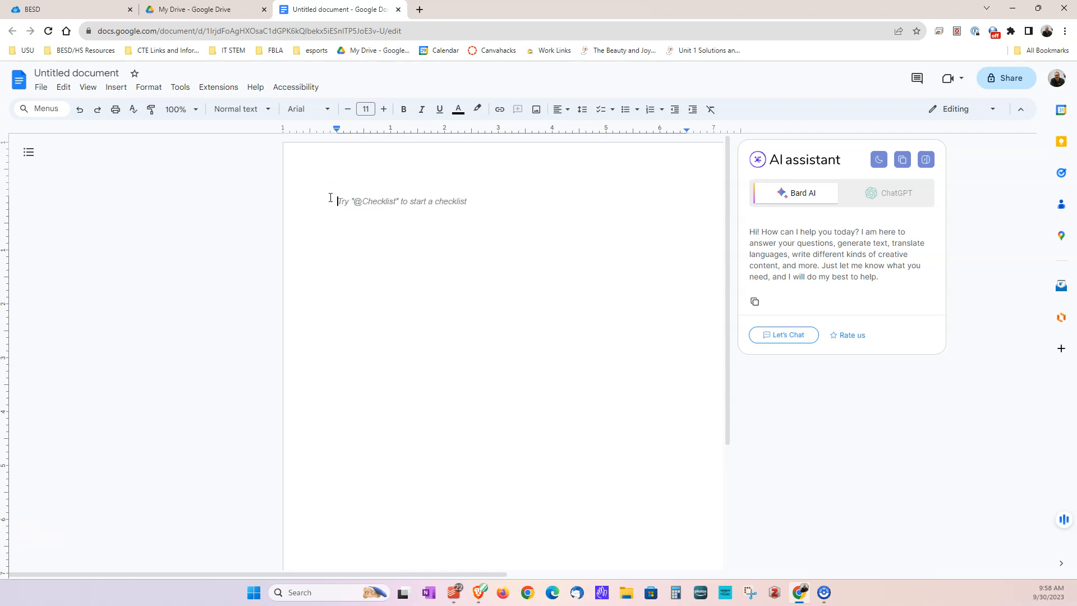
pyautogui.click(174, 88)
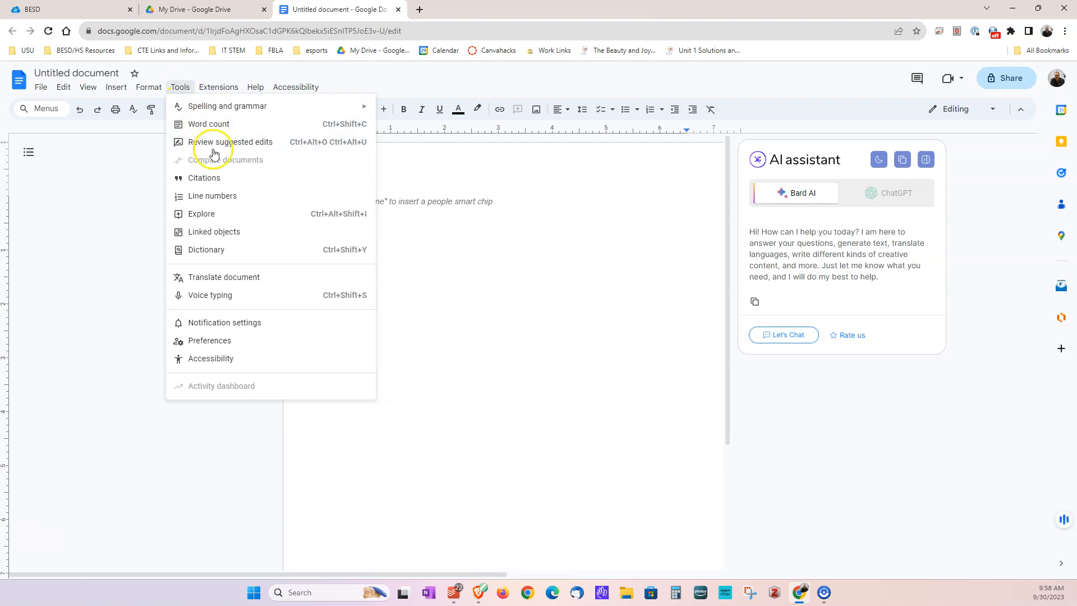
pyautogui.click(212, 178)
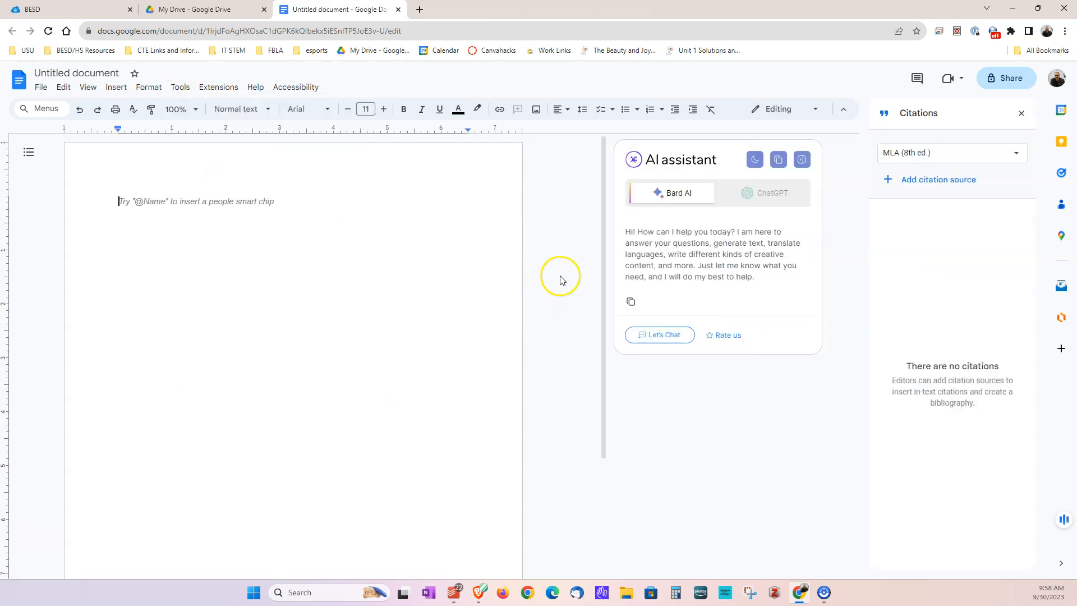
pyautogui.click(973, 156)
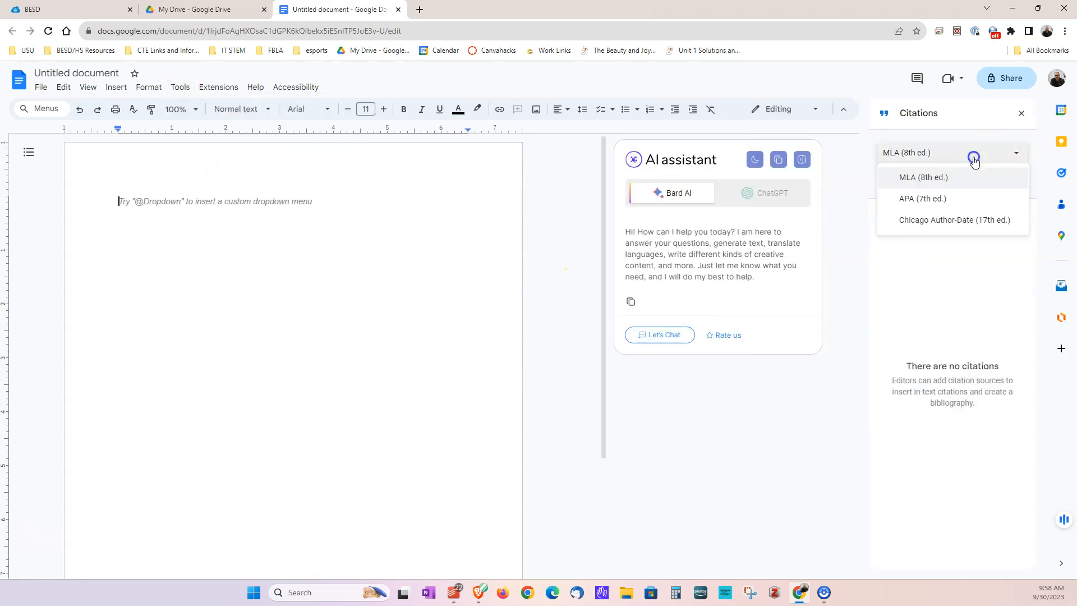
pyautogui.click(943, 201)
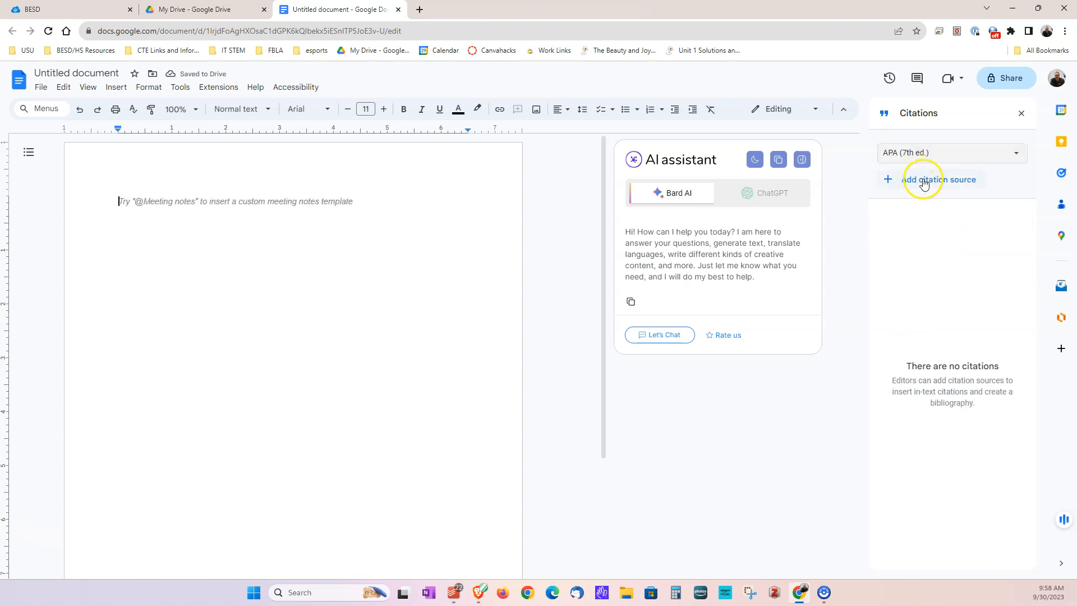
# Start a new citation source with Website as the source type.
pyautogui.click(923, 181)
pyautogui.click(920, 164)
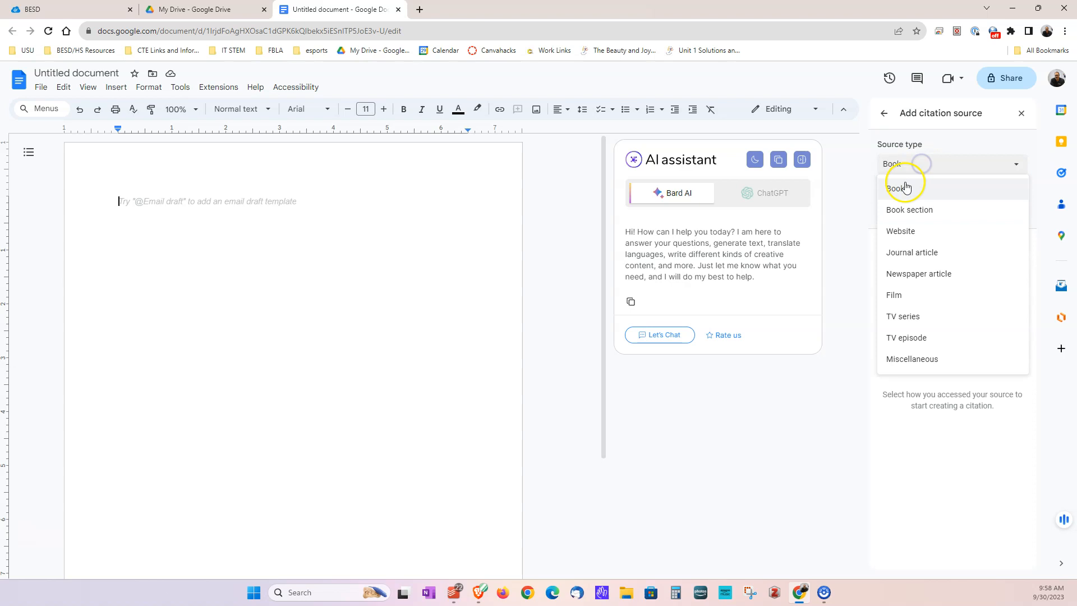
pyautogui.click(924, 232)
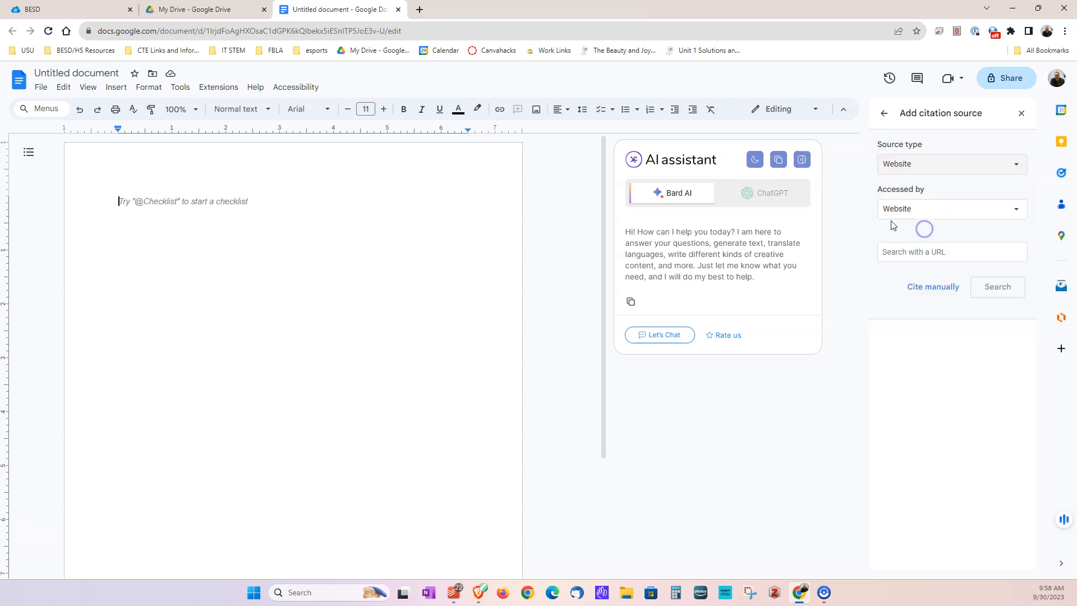
# Go to ksl.com in a new browser tab and open the article "Springville family asks city to dim their streetlights for Halloween".
pyautogui.click(417, 10)
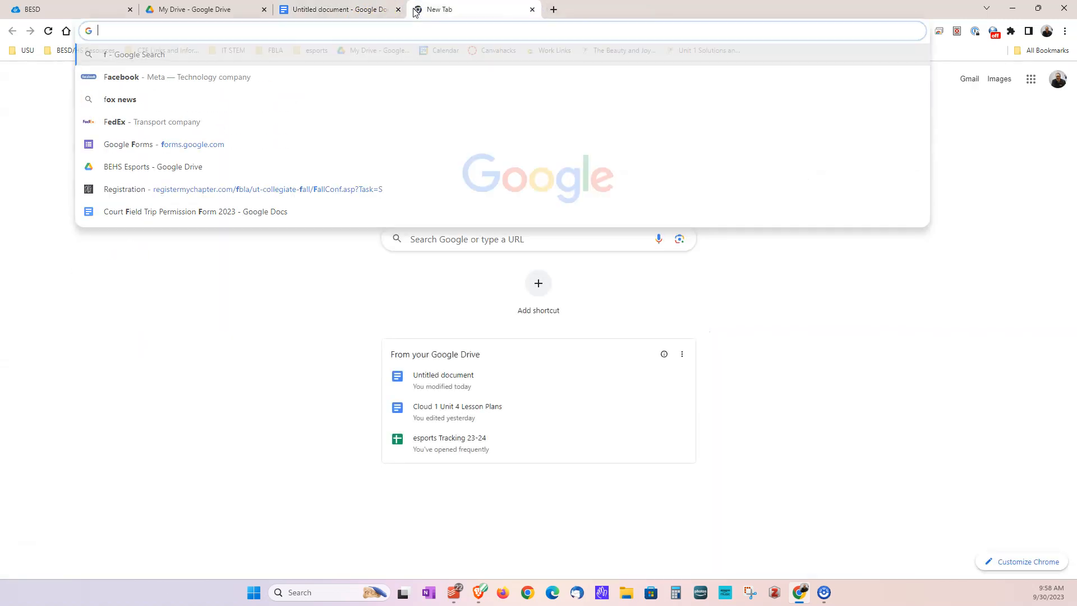
pyautogui.write('ksl.com')
pyautogui.press('Return')
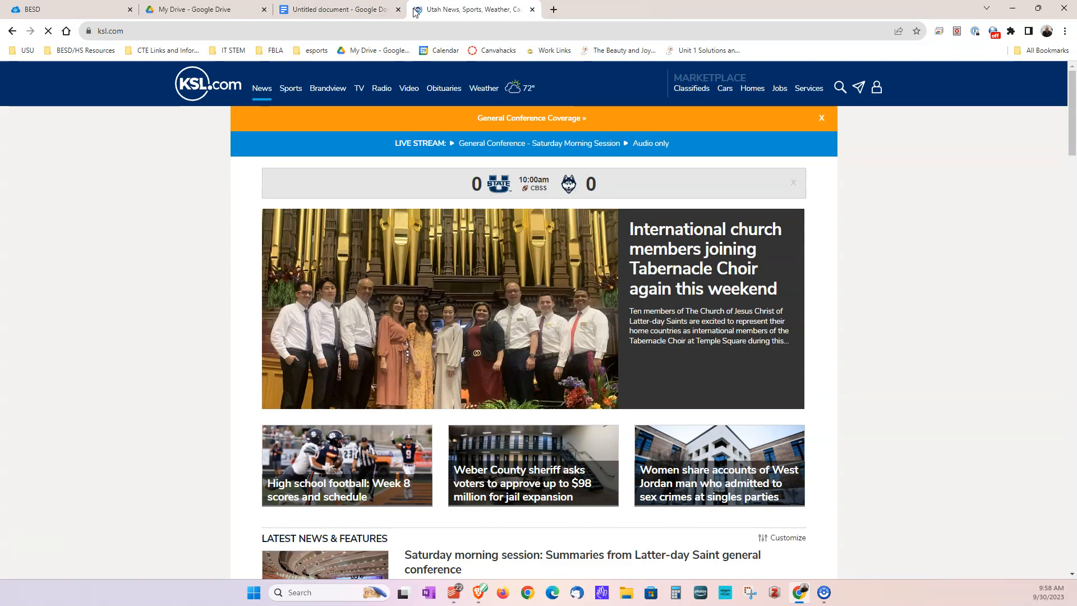
pyautogui.scroll(-7, 583, 278)
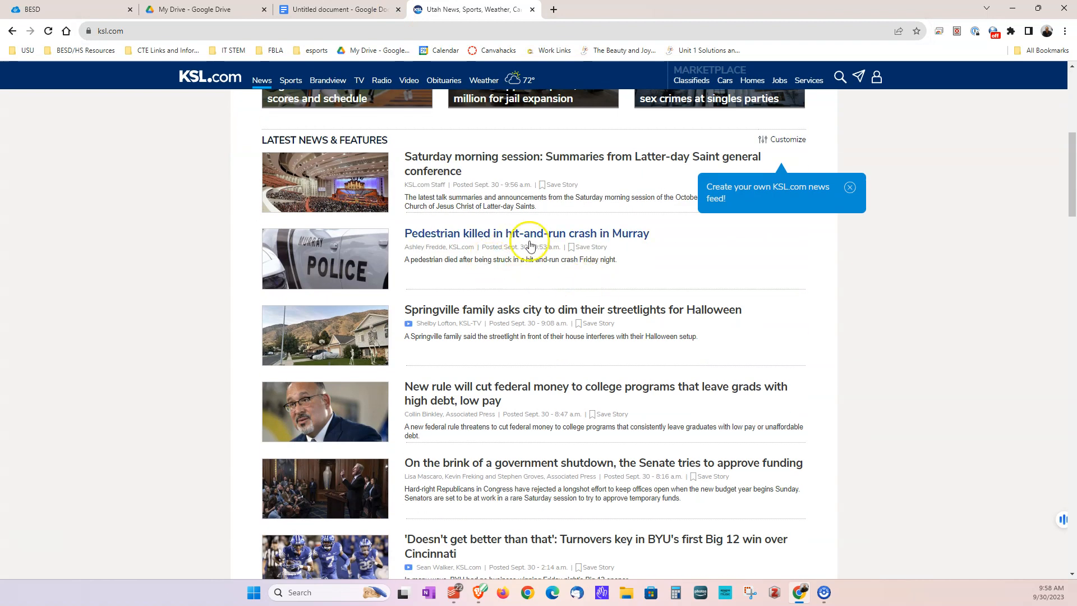
pyautogui.scroll(-2, 564, 278)
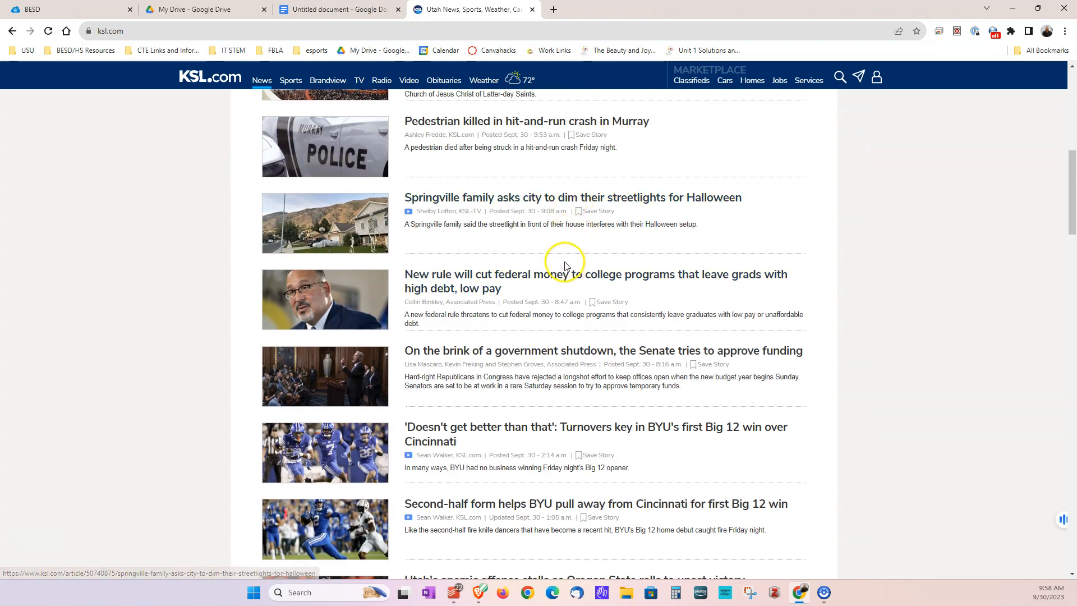
pyautogui.click(552, 199)
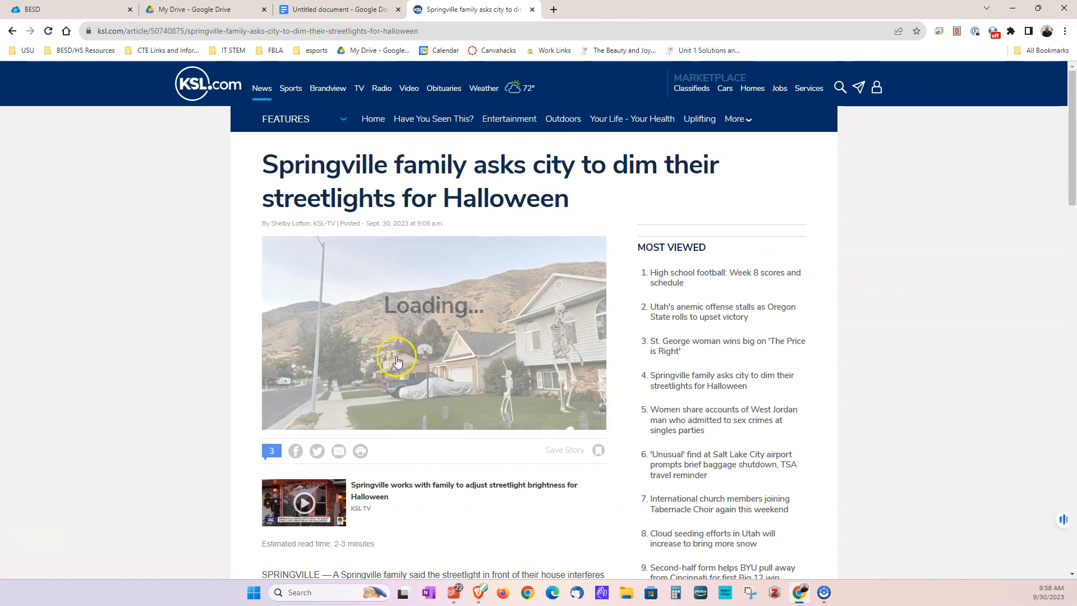
# Copy the KSL article's URL, search for the website source with it in the document's citation form, and continue to its details.
pyautogui.click(222, 32)
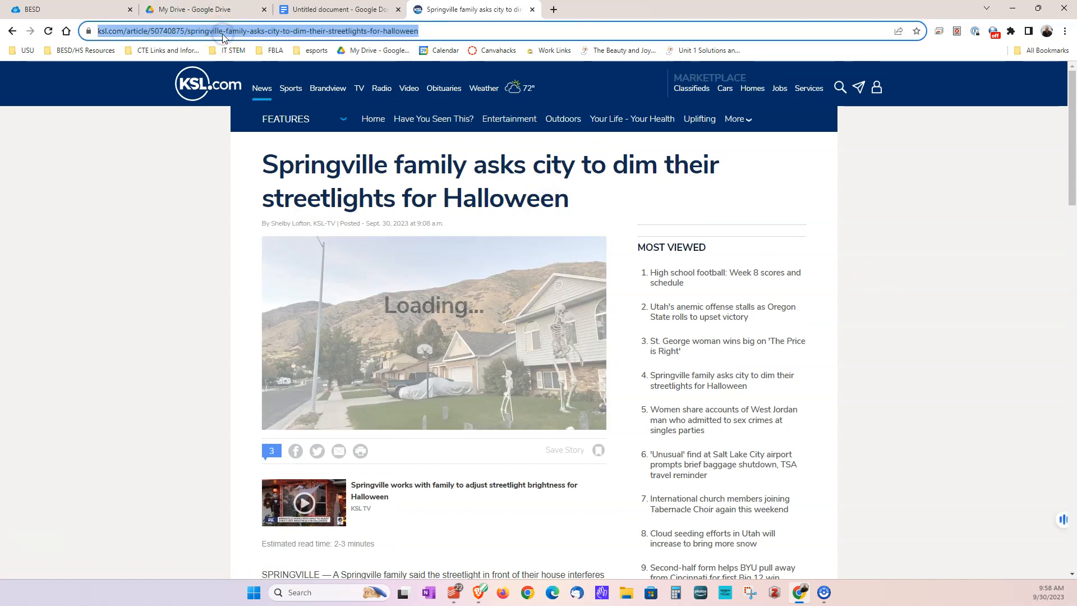
pyautogui.click(325, 5)
pyautogui.click(925, 251)
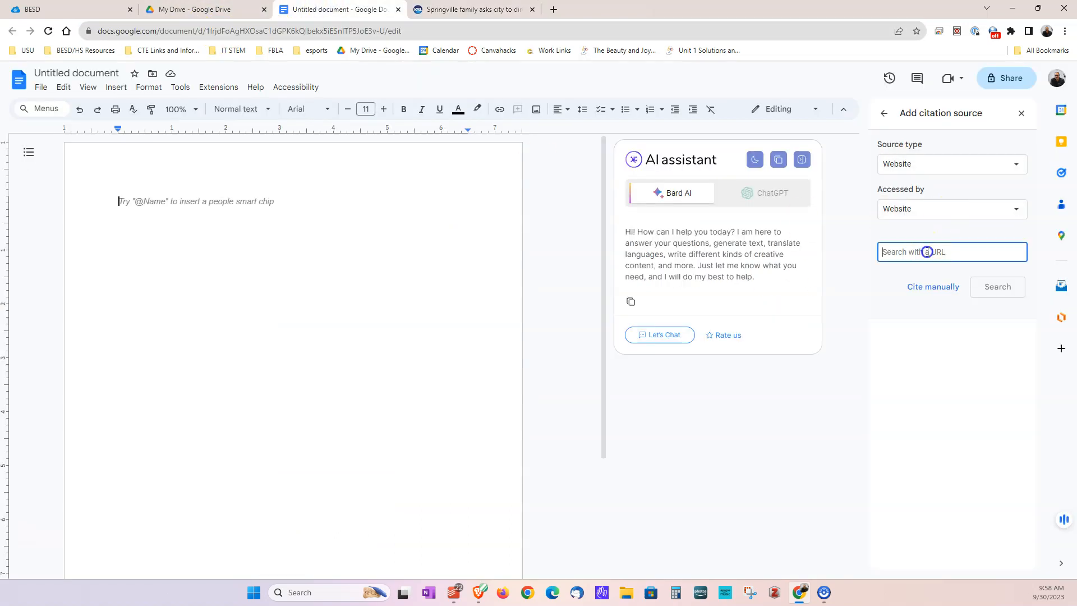
pyautogui.hotkey('ctrl', 'v')
pyautogui.click(995, 287)
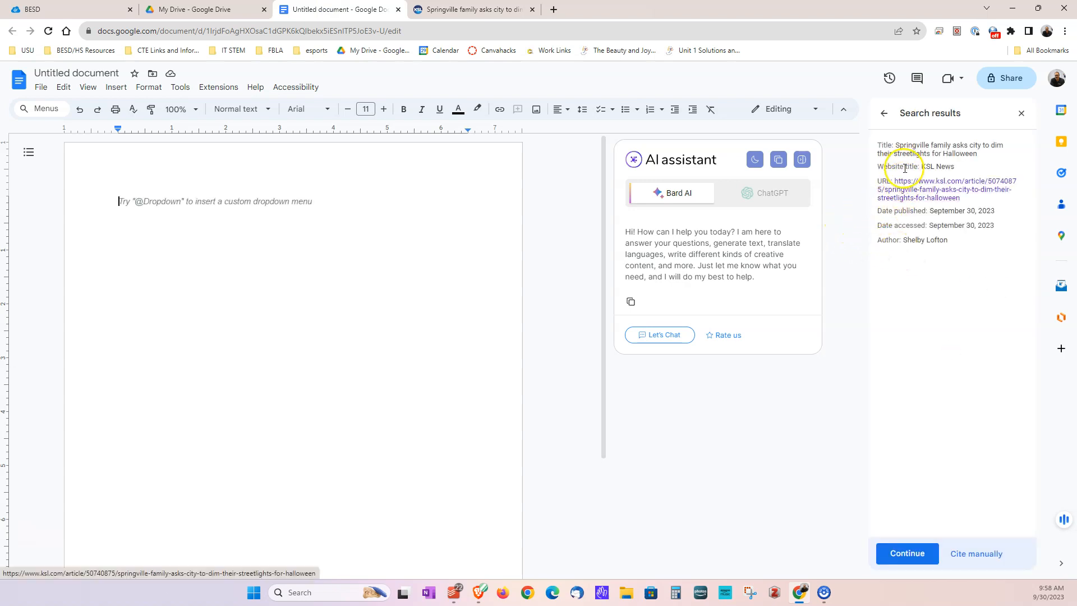
pyautogui.click(934, 548)
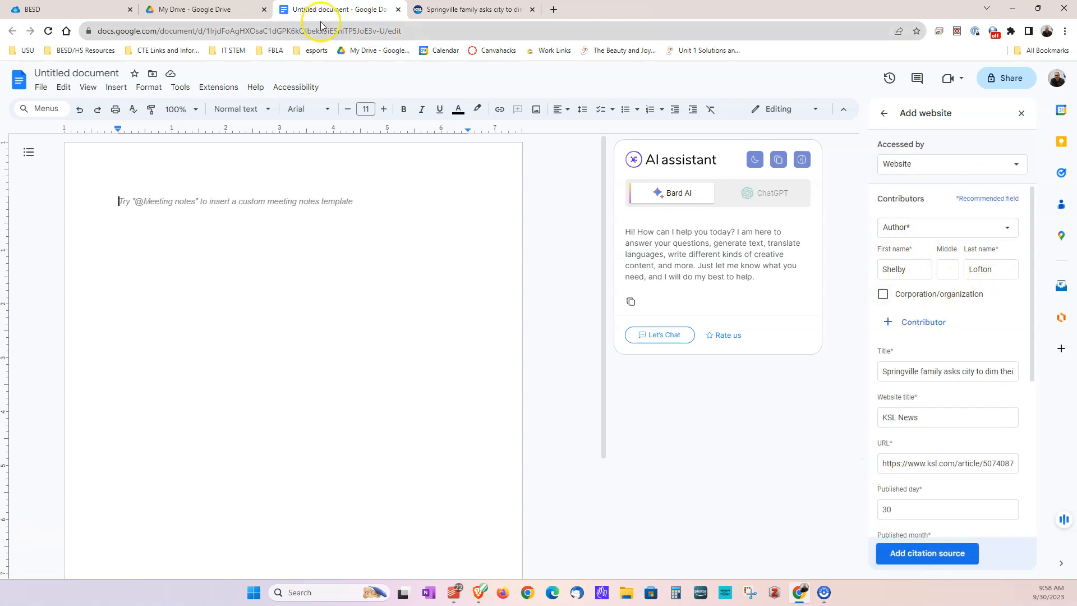
# Check the filled-in citation details against the KSL article and add the website as a citation source.
pyautogui.click(417, 8)
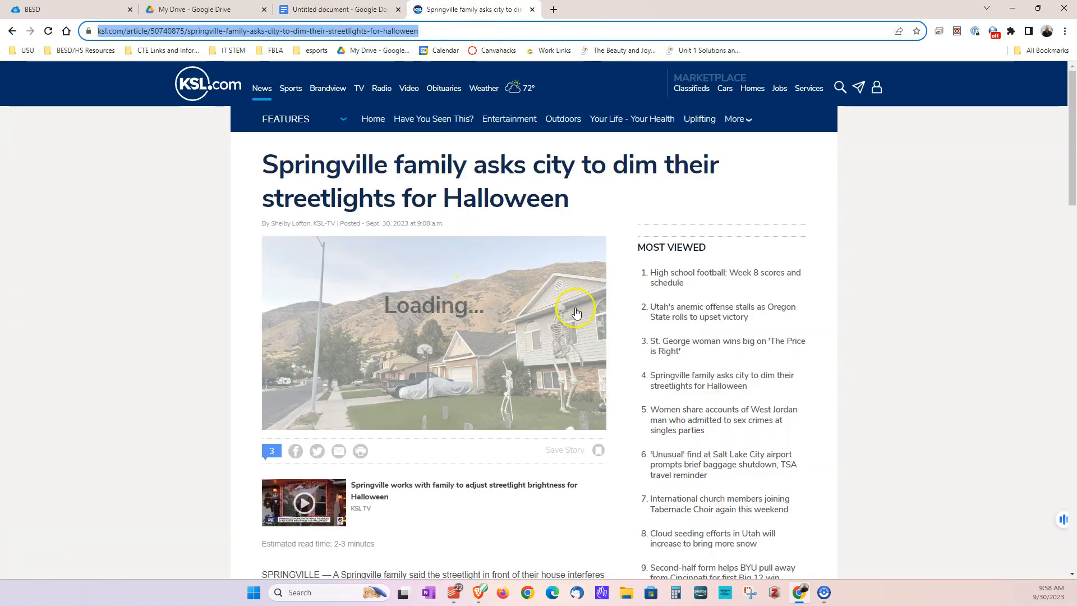
pyautogui.scroll(-1, 358, 506)
pyautogui.scroll(1, 499, 303)
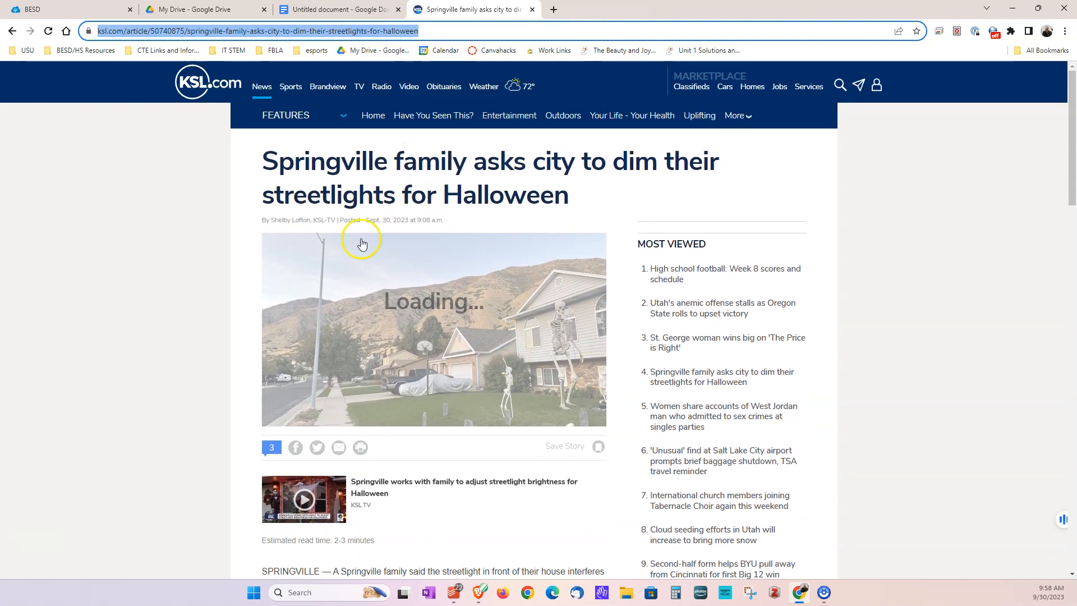
pyautogui.click(331, 9)
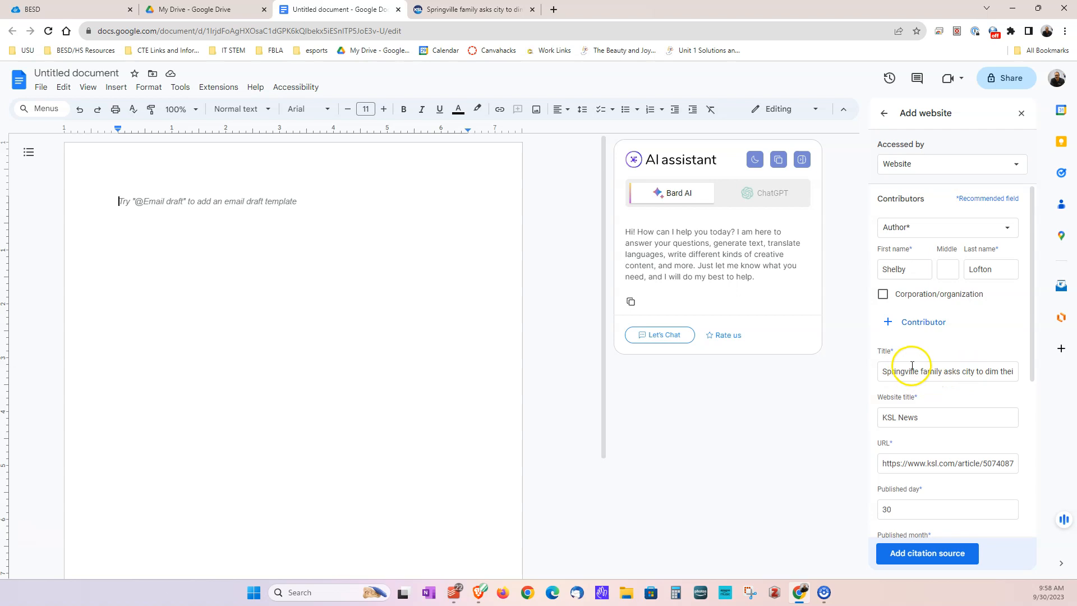
pyautogui.scroll(-4, 922, 396)
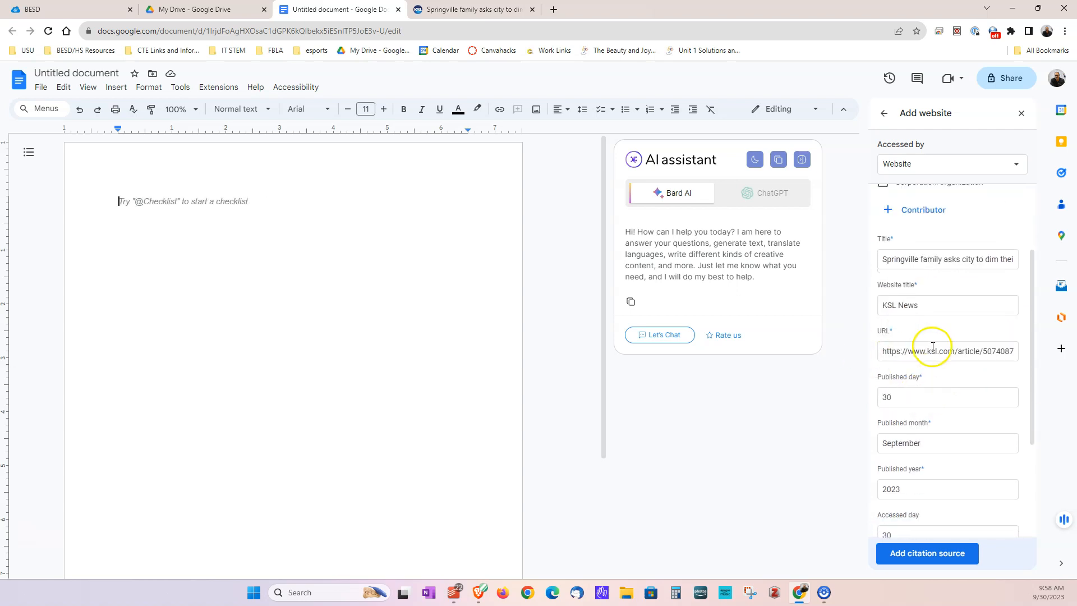
pyautogui.click(926, 553)
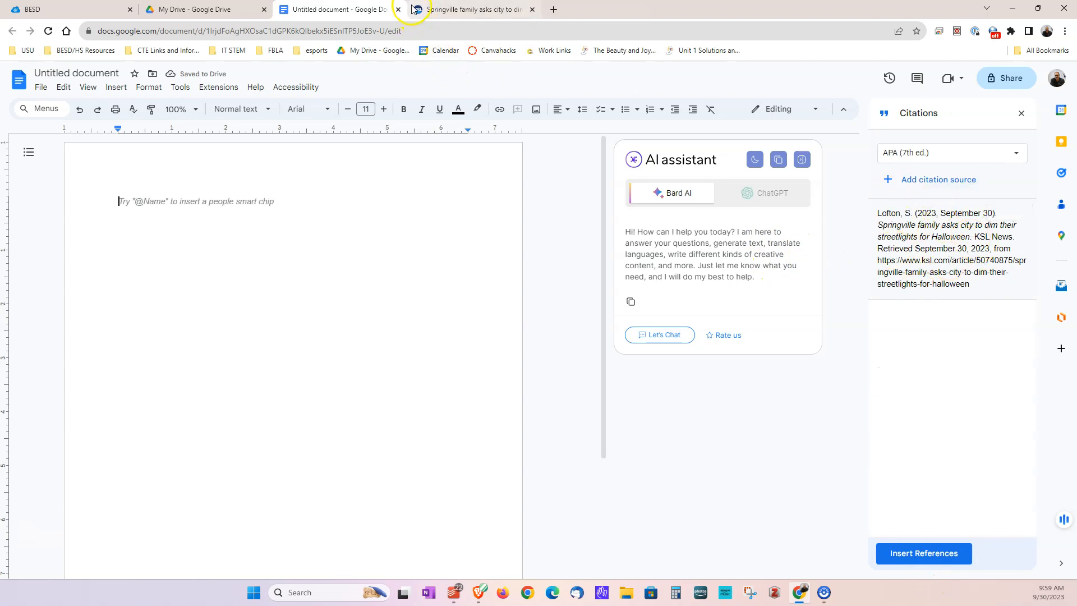
pyautogui.click(437, 9)
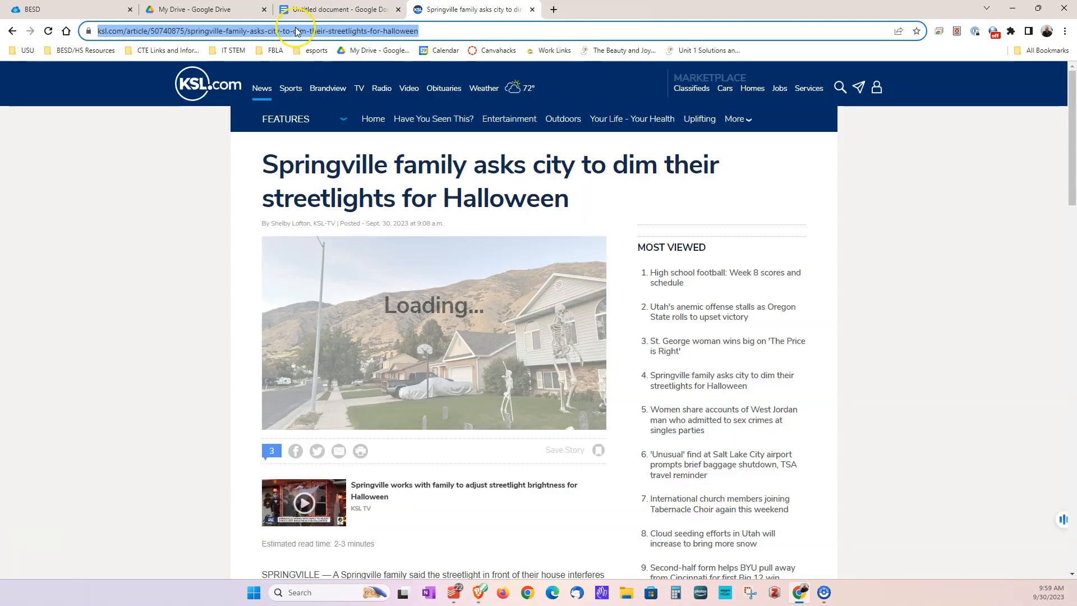
pyautogui.click(339, 10)
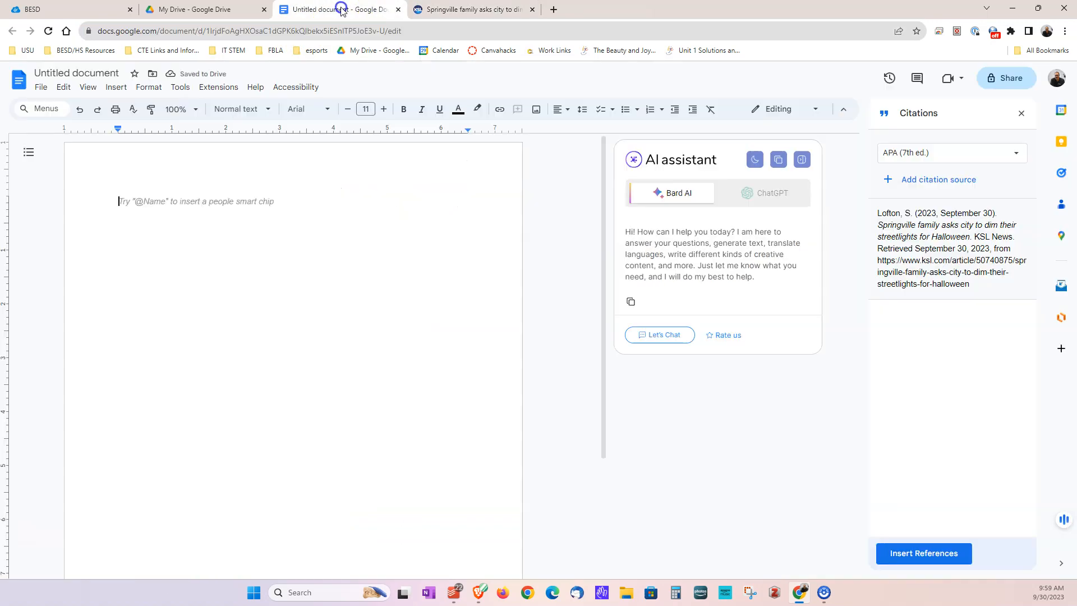
# Start another citation source as a Journal article accessed by Online database.
pyautogui.click(904, 179)
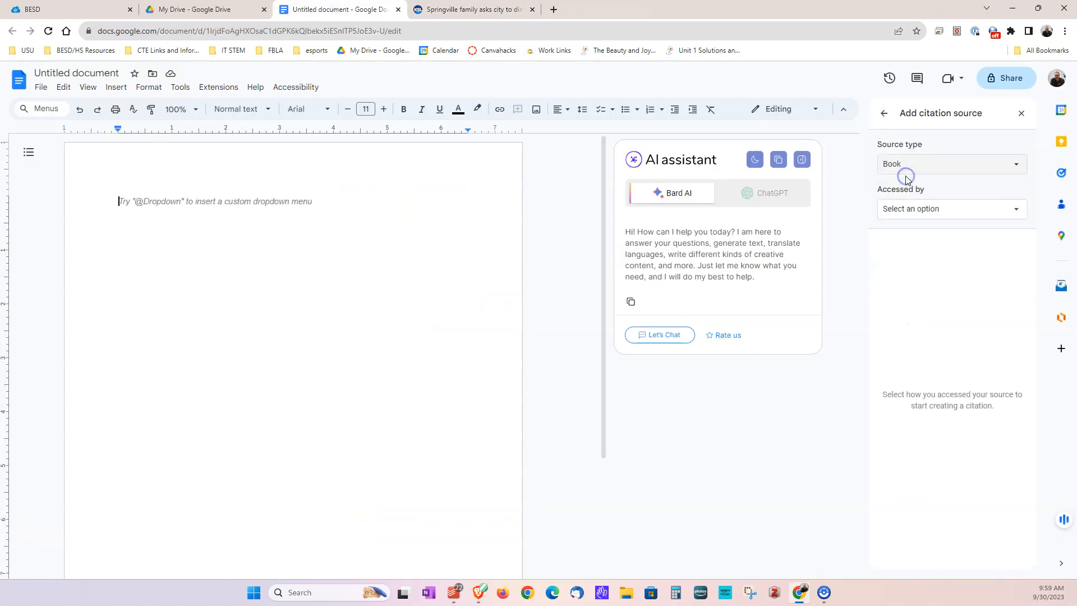
pyautogui.click(936, 164)
pyautogui.click(925, 252)
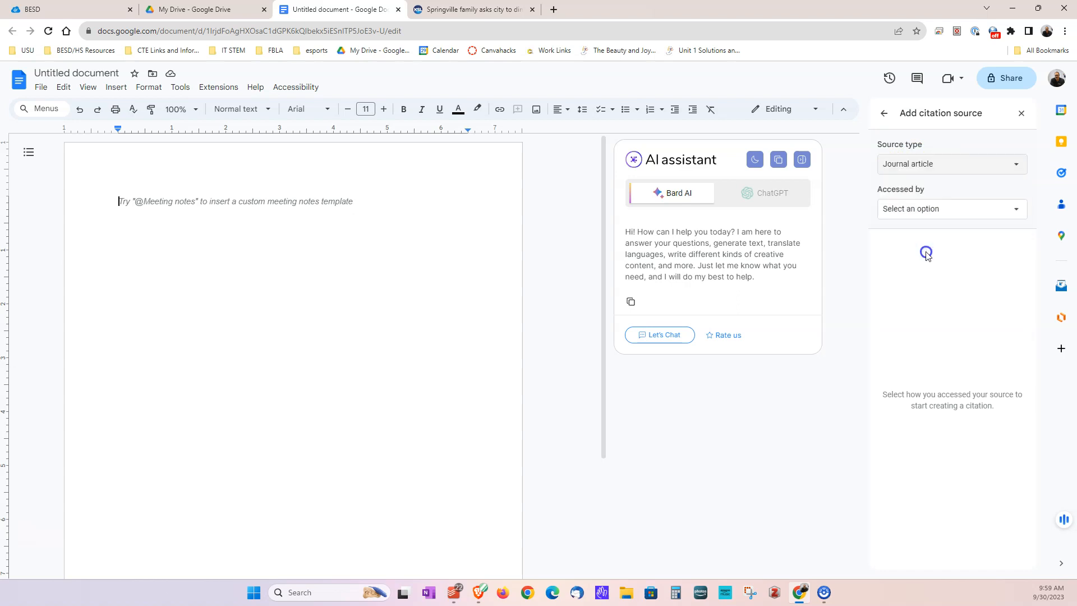
pyautogui.click(920, 209)
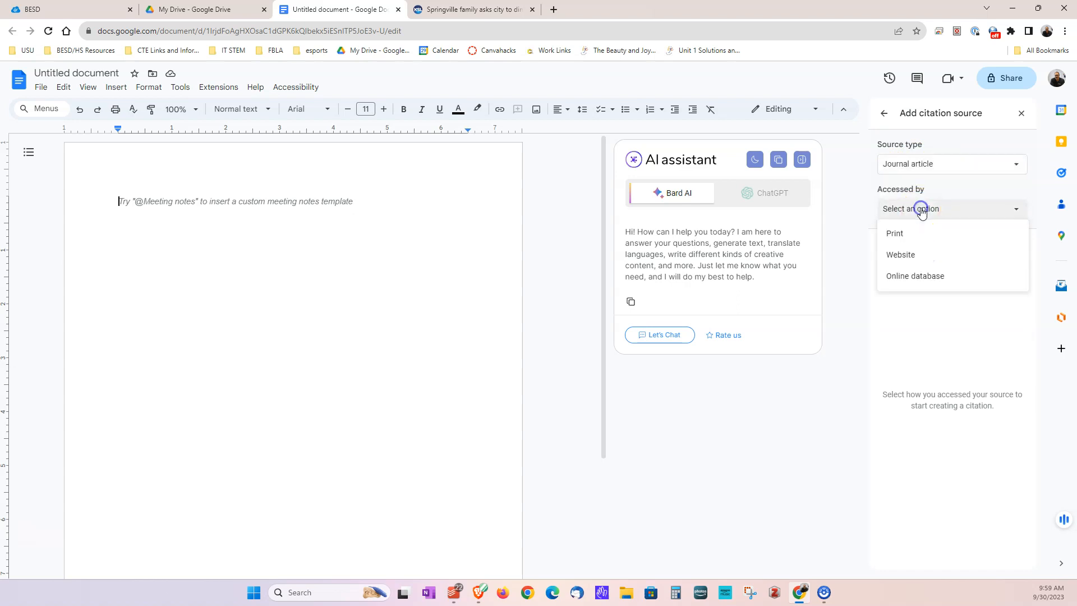
pyautogui.click(929, 276)
pyautogui.click(908, 308)
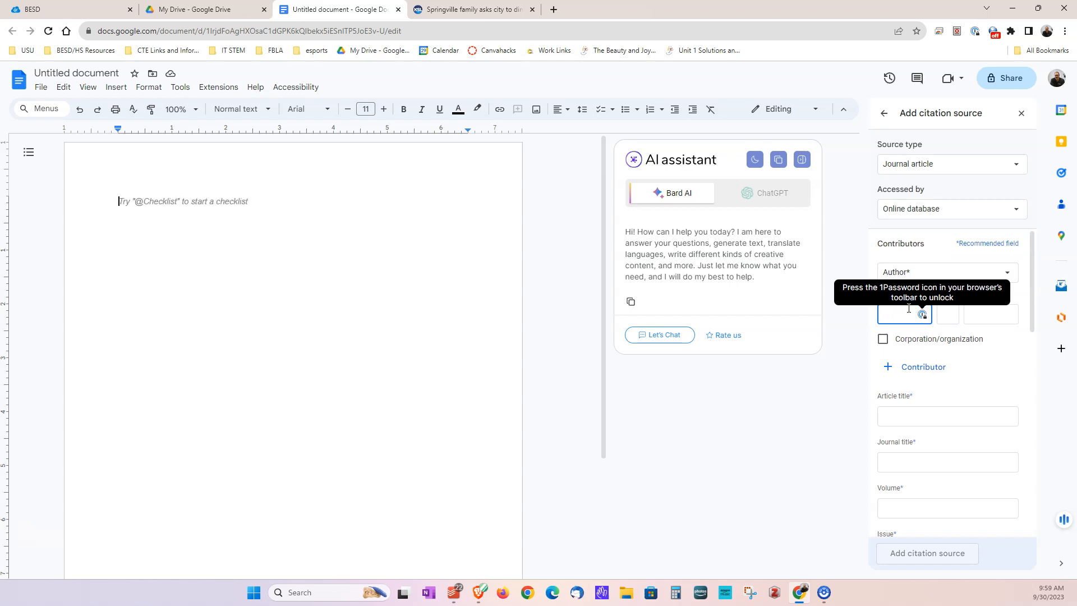
pyautogui.write('Schmid')
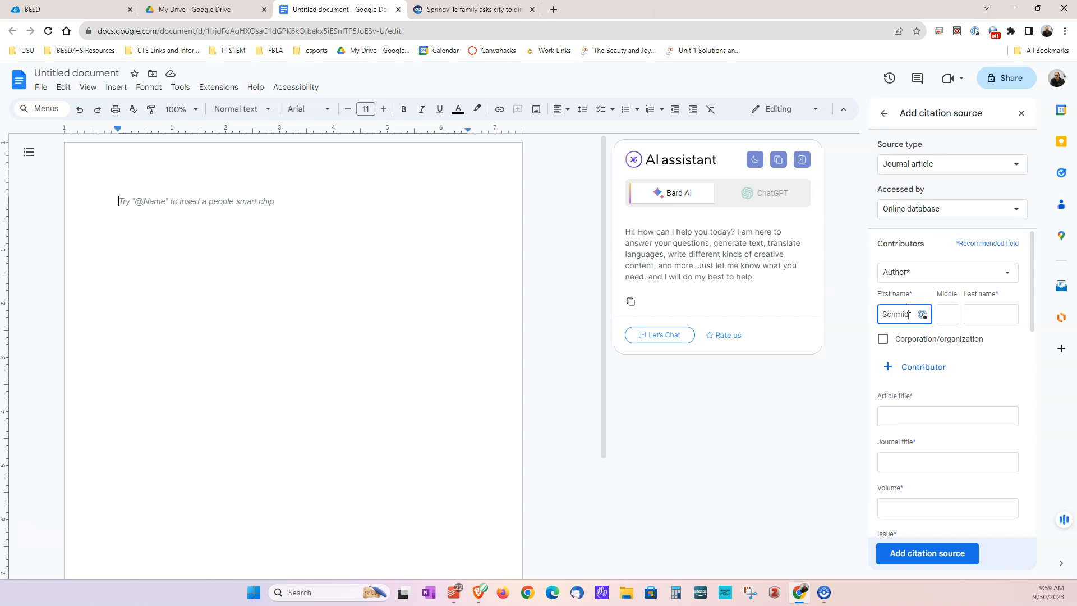
pyautogui.write('t')
pyautogui.press('Tab')
pyautogui.hotkey('shift', 'Tab')
pyautogui.press('BackSpace')
# Enter the first author's last name, first name and middle initial for the journal article.
pyautogui.press('Tab')
pyautogui.press('Tab')
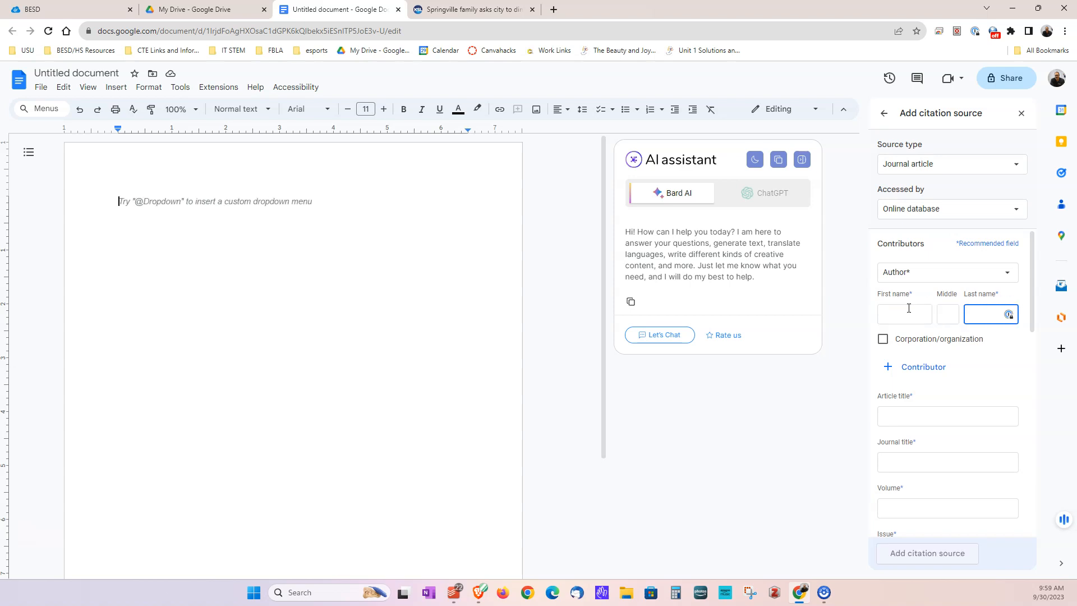
pyautogui.write('Schmidt')
pyautogui.hotkey('shift', 'Tab')
pyautogui.hotkey('shift', 'Tab')
pyautogui.write('John')
pyautogui.press('Tab')
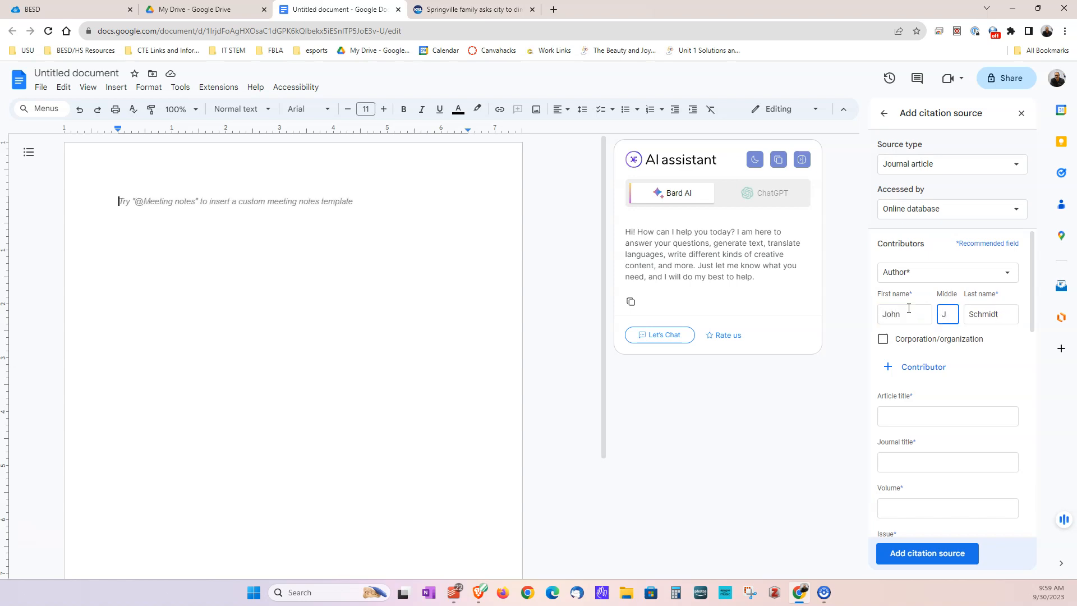
pyautogui.write('J')
# Add a second contributor with the Author role and enter their first name, middle initial and last name.
pyautogui.click(917, 367)
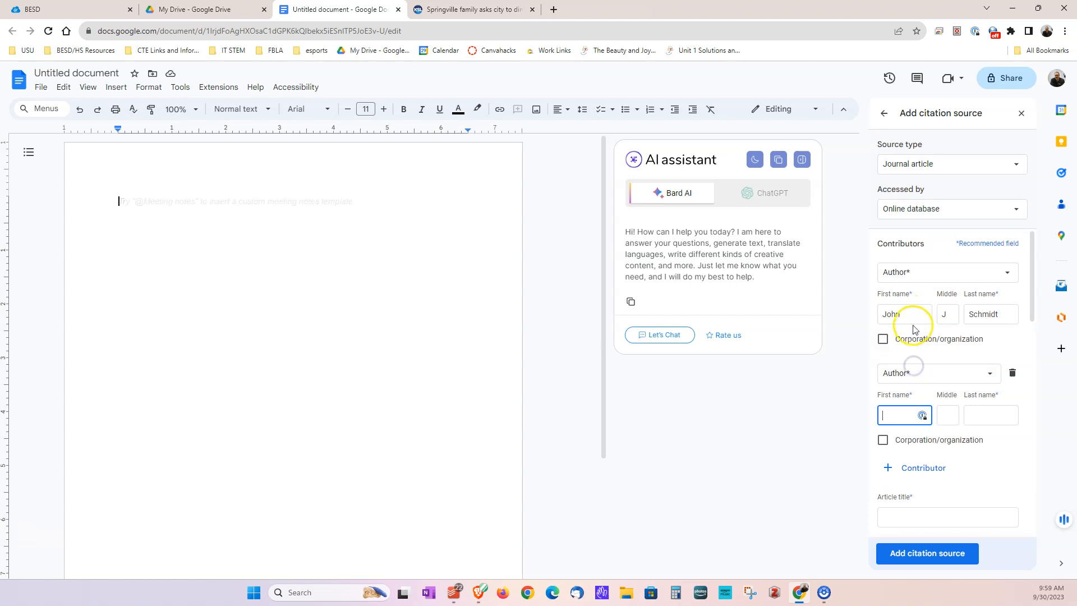
pyautogui.click(915, 370)
pyautogui.click(911, 397)
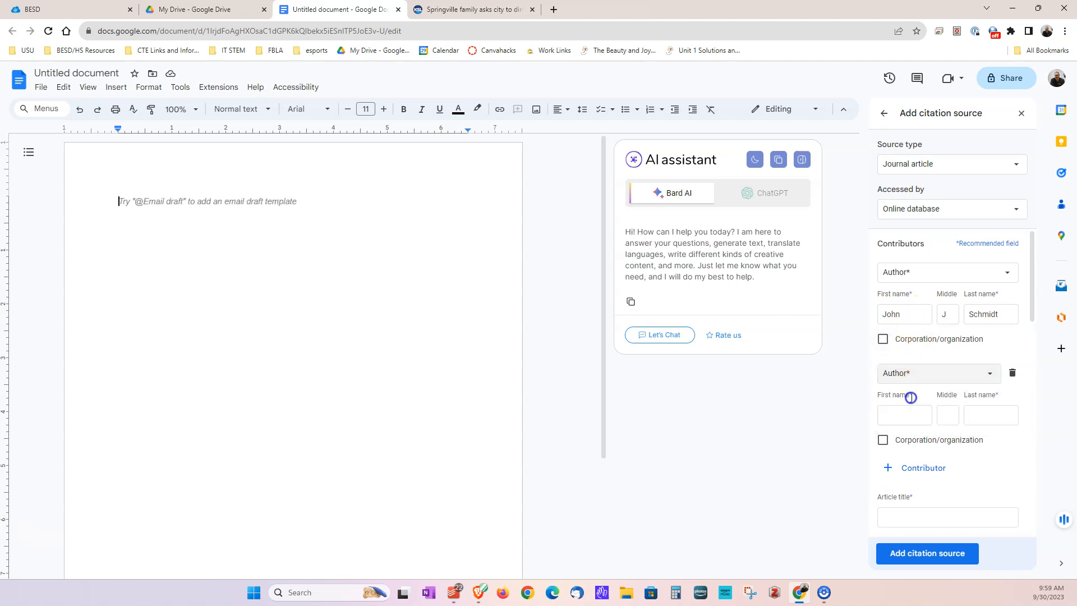
pyautogui.click(918, 415)
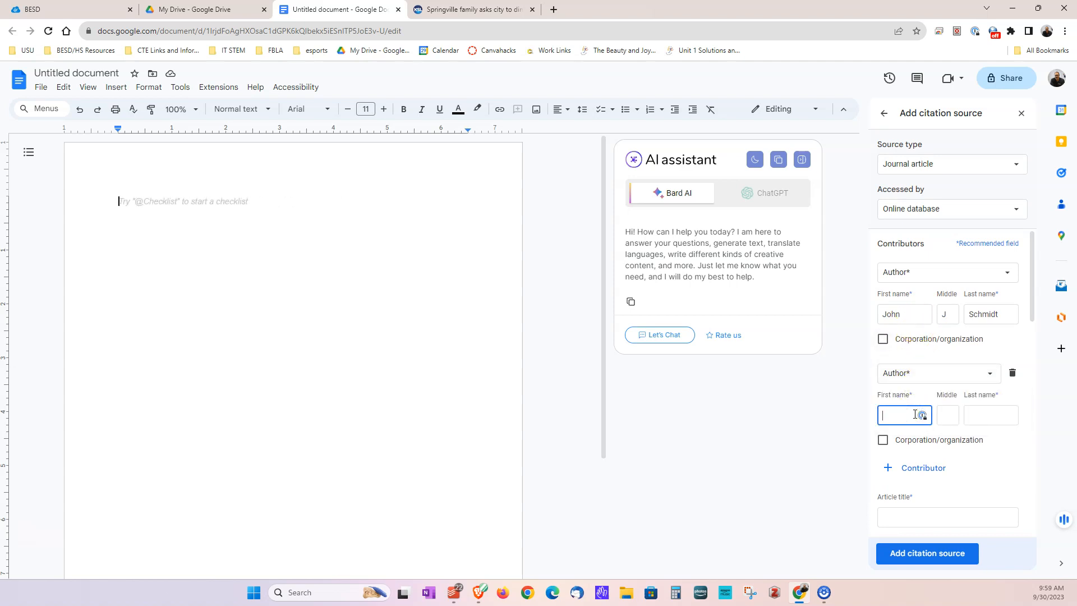
pyautogui.write('John')
pyautogui.press('Tab')
pyautogui.press('Tab')
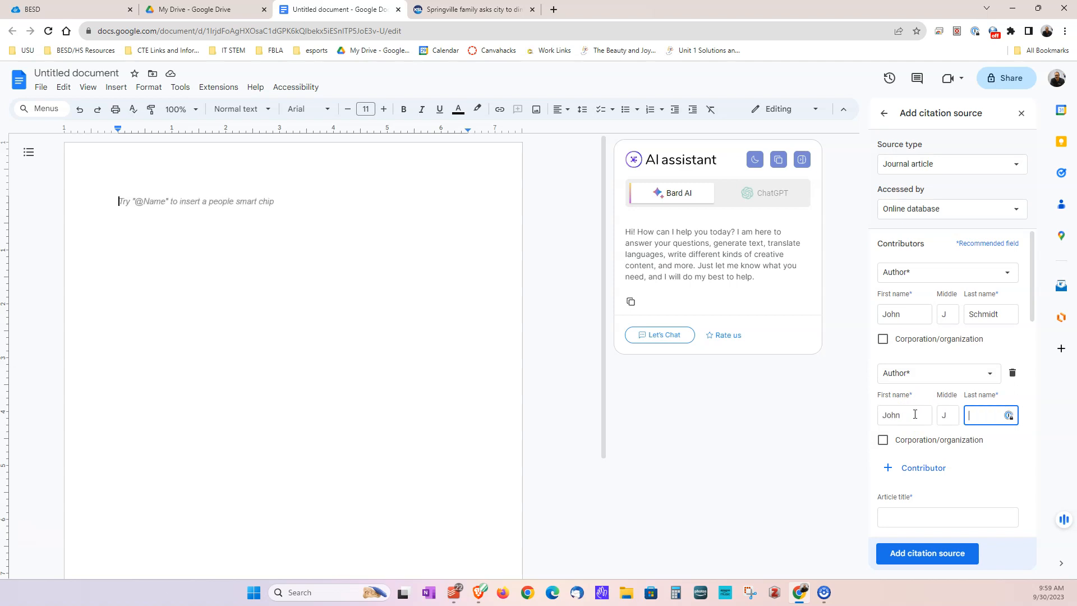
pyautogui.scroll(-4, 925, 382)
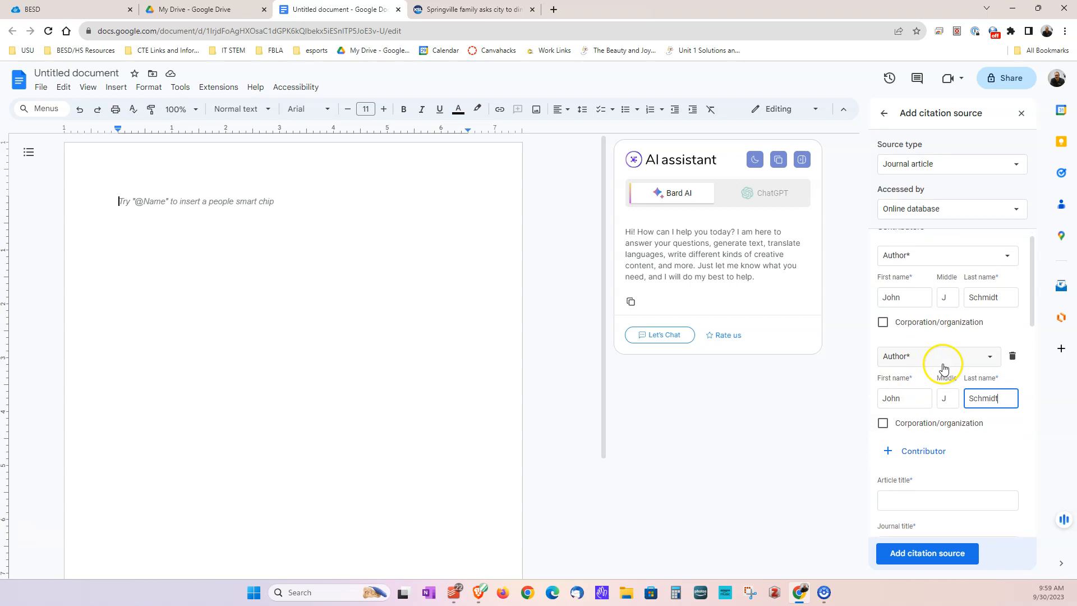
# Enter the article title "His Name is My Name, Too" and the journal title "Journal of Northern Kentucky History".
pyautogui.click(902, 293)
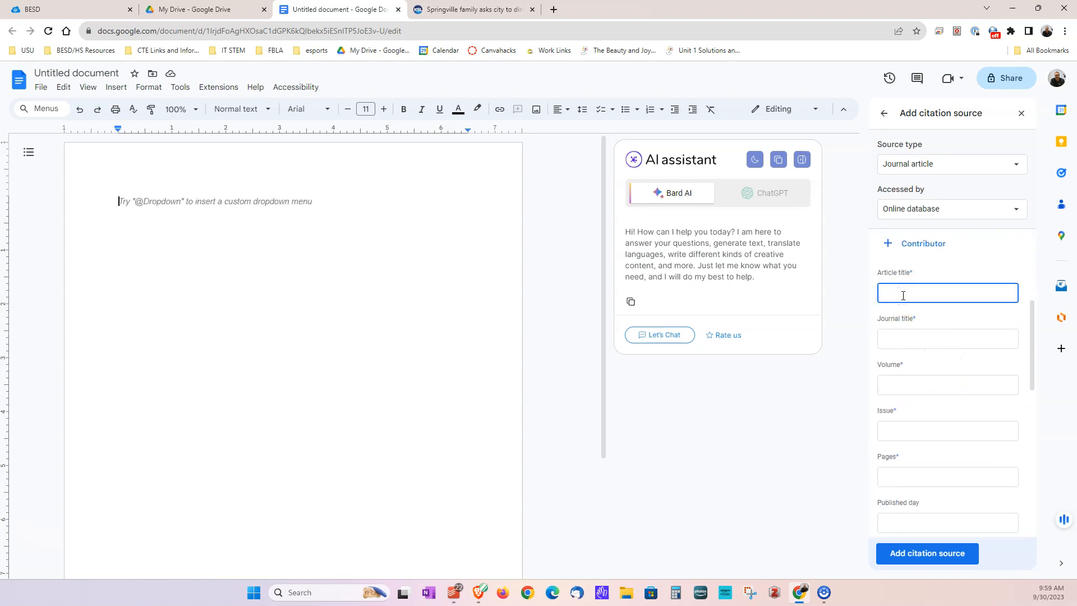
pyautogui.write('His Name is My Na')
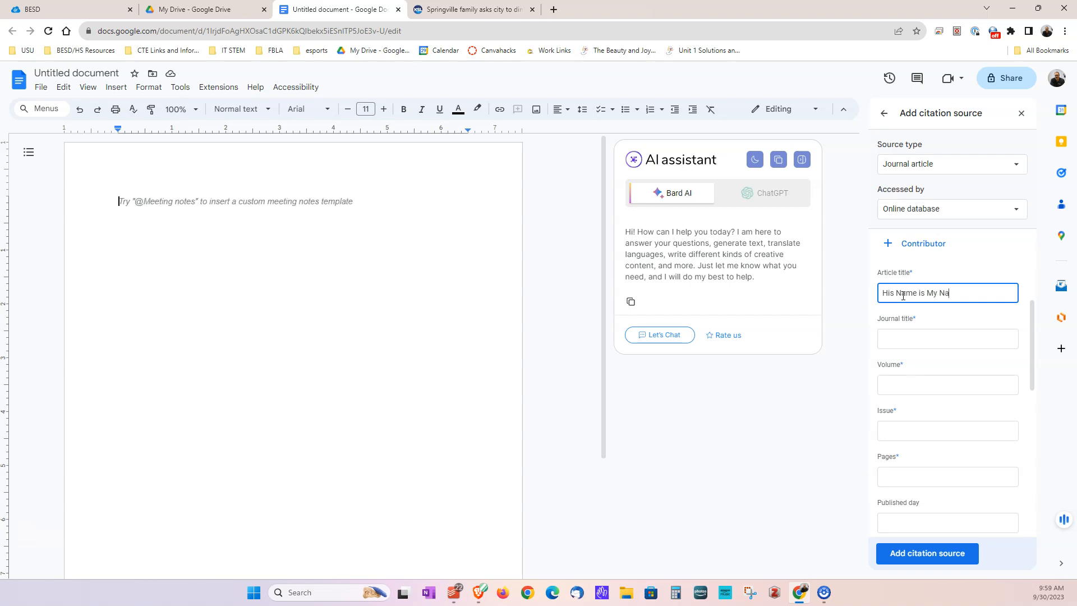
pyautogui.write('me, Tooo')
pyautogui.press('Tab')
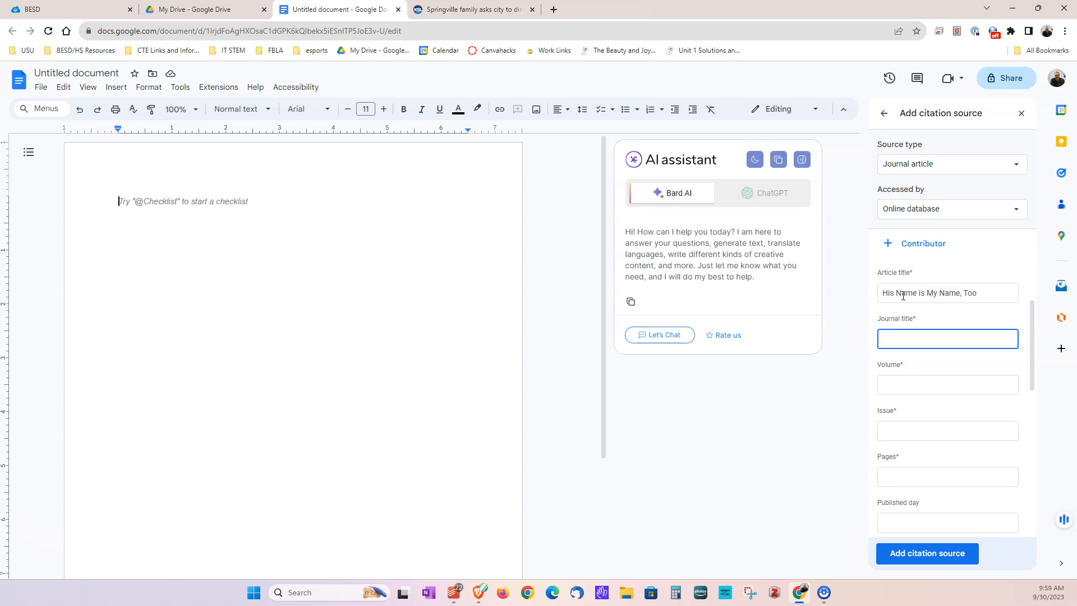
pyautogui.write('Journal of')
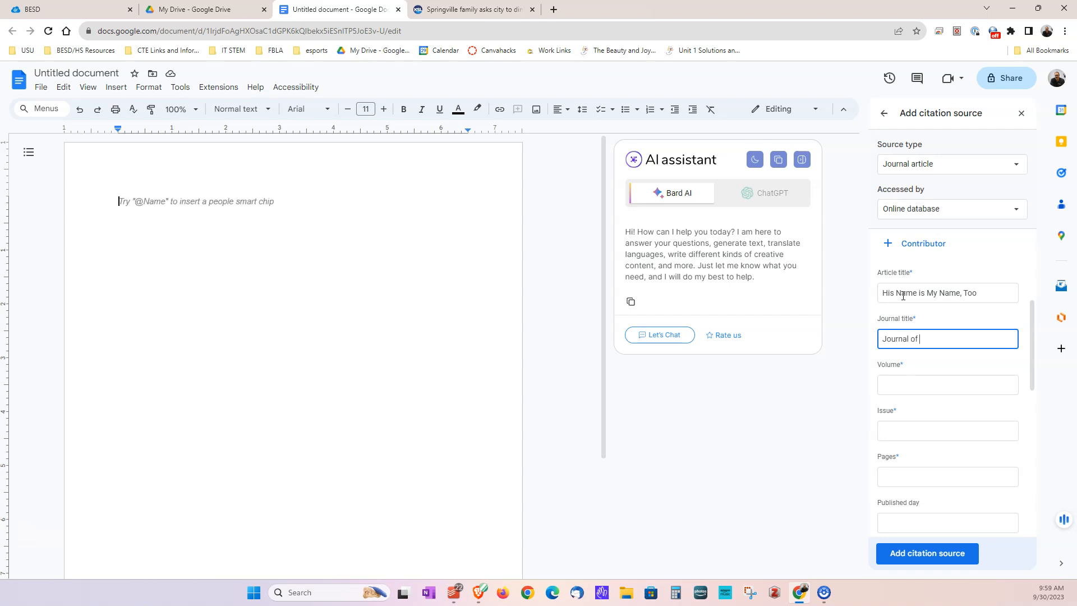
pyautogui.write(' Northern Kentucky History')
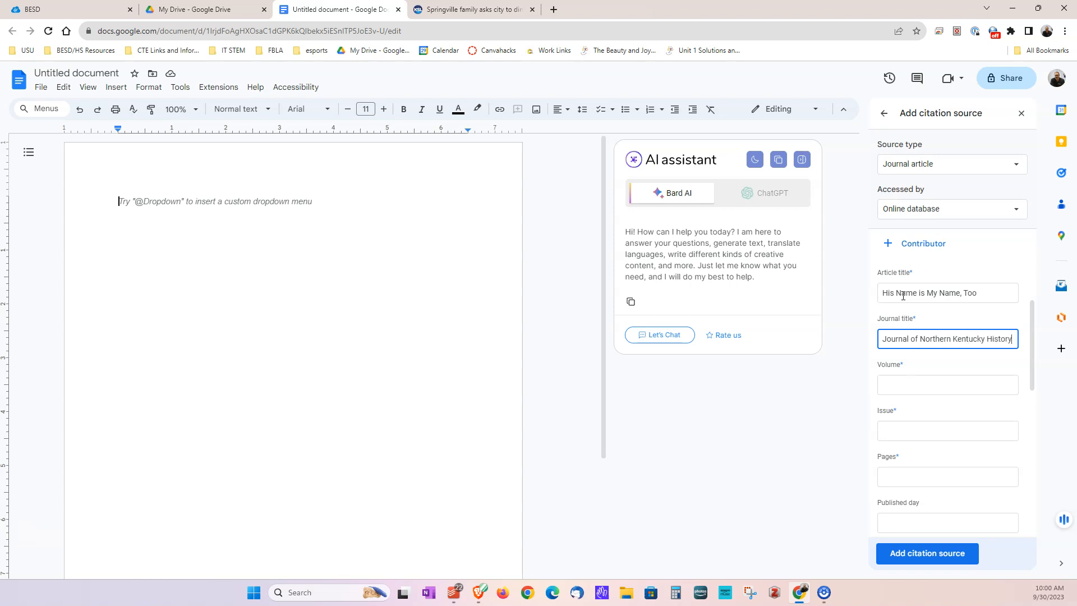
# Set the journal article's volume to 10, issue to 2 and pages to 45-67.
pyautogui.press('Tab')
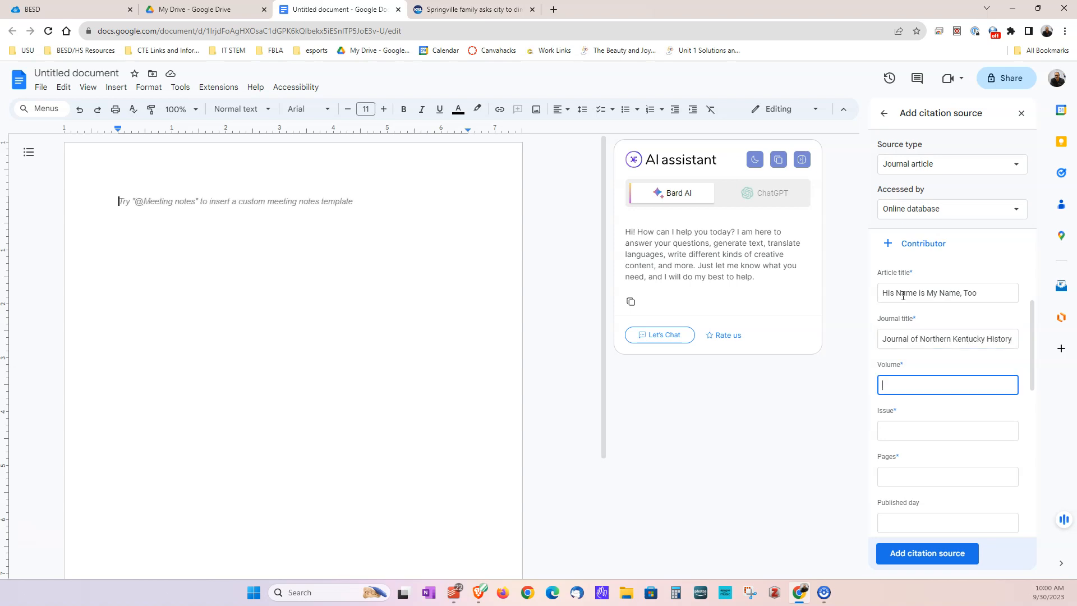
pyautogui.write('10')
pyautogui.press('Tab')
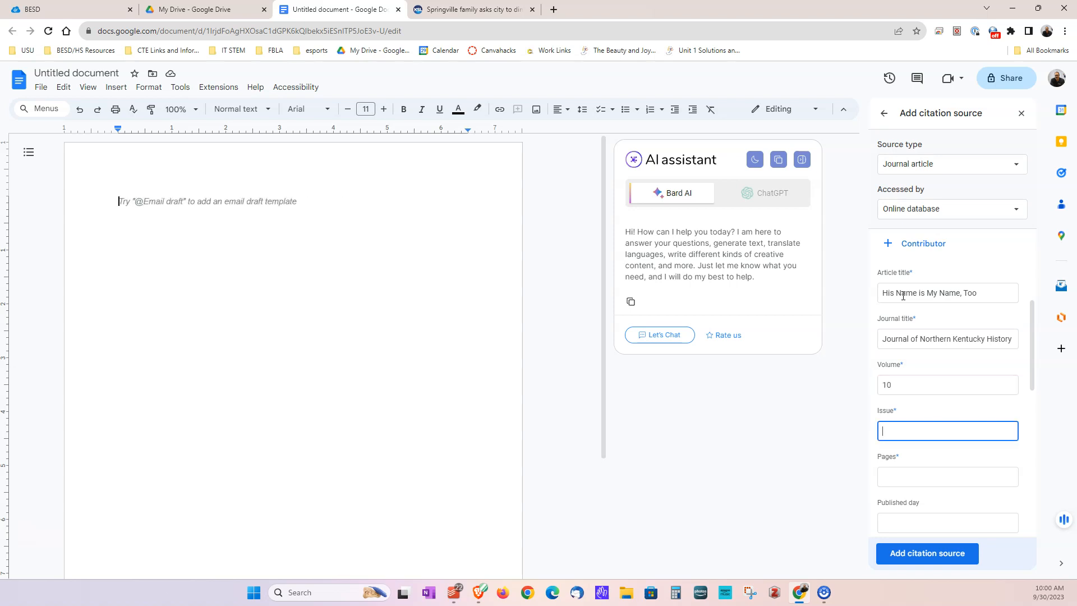
pyautogui.press('Tab')
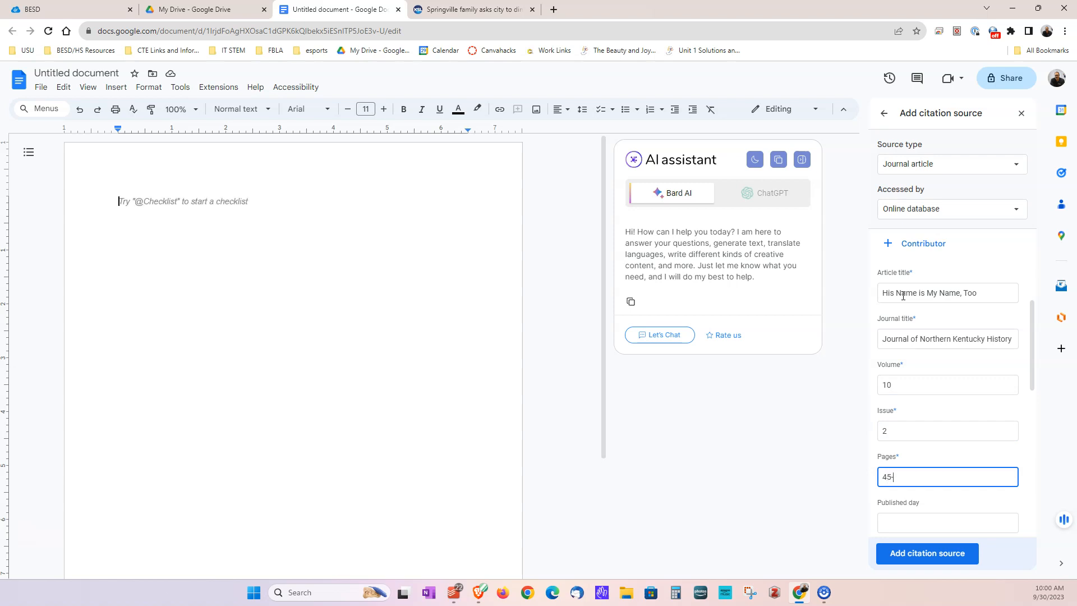
pyautogui.press('Tab')
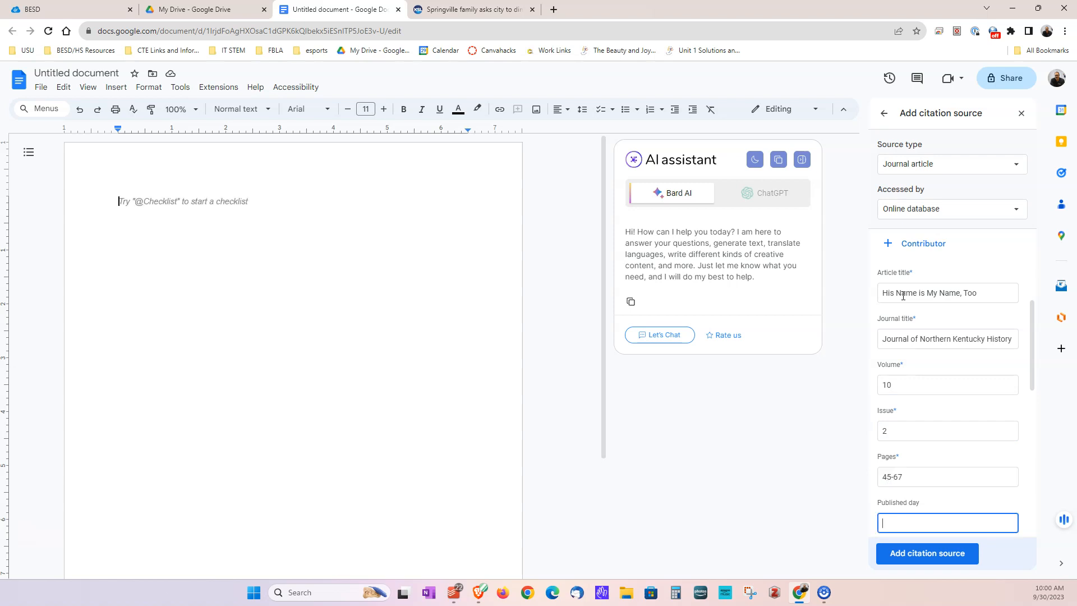
# Set the journal article's published year to 1967 and published season to Summer.
pyautogui.scroll(-5, 969, 349)
pyautogui.click(918, 328)
pyautogui.write('1967')
pyautogui.press('Tab')
pyautogui.press('Tab')
pyautogui.hotkey('shift', 'Tab')
pyautogui.write('Summer')
# Check the full article title and enter "His Name" as the short title.
pyautogui.click(903, 421)
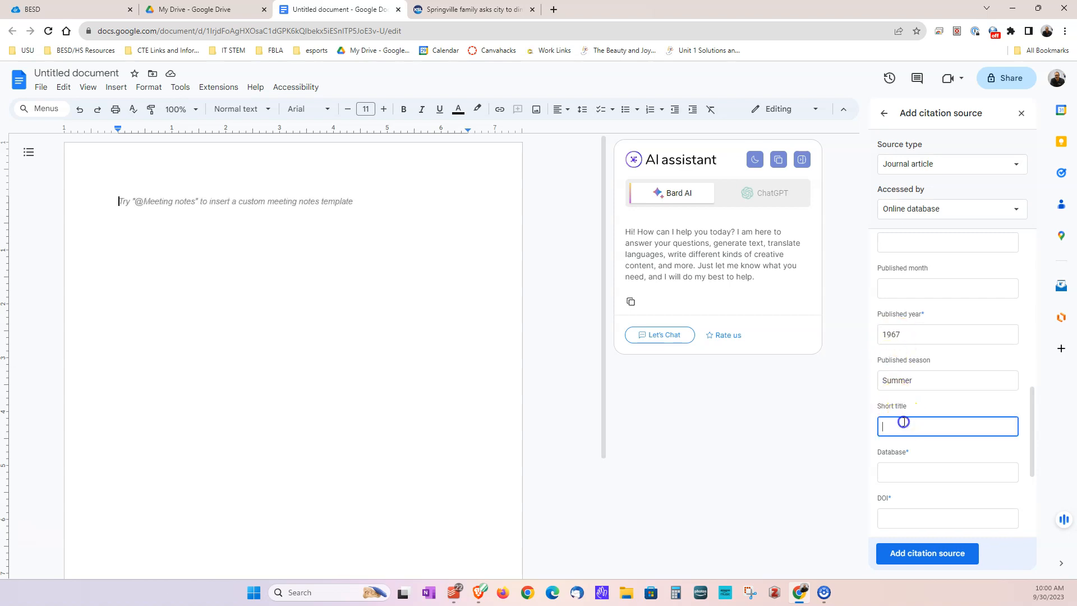
pyautogui.scroll(5, 897, 334)
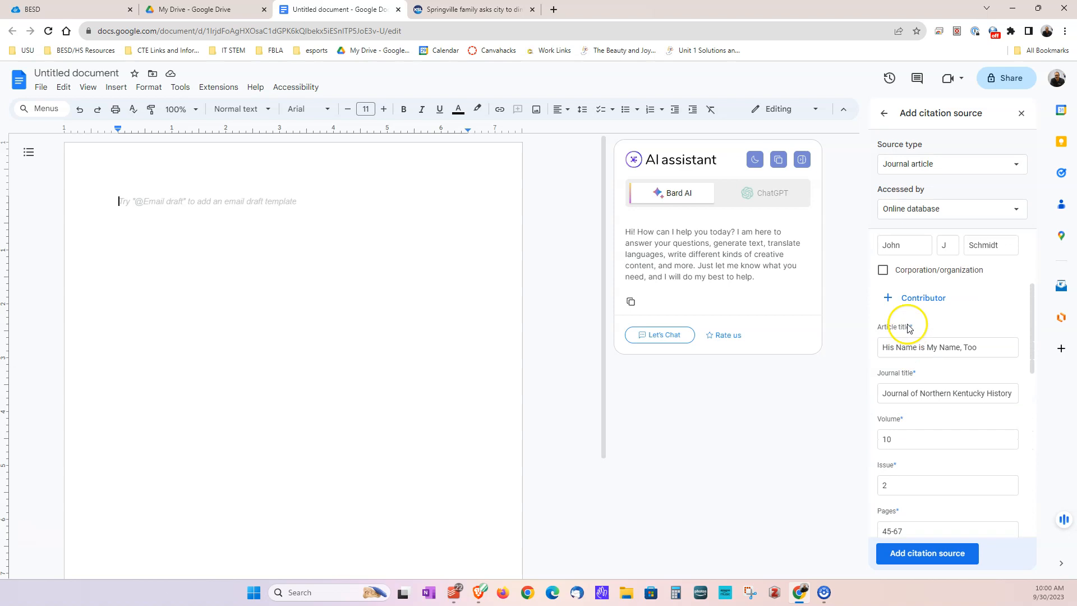
pyautogui.scroll(-1, 947, 396)
pyautogui.scroll(-6, 947, 396)
pyautogui.click(913, 372)
pyautogui.write('His ')
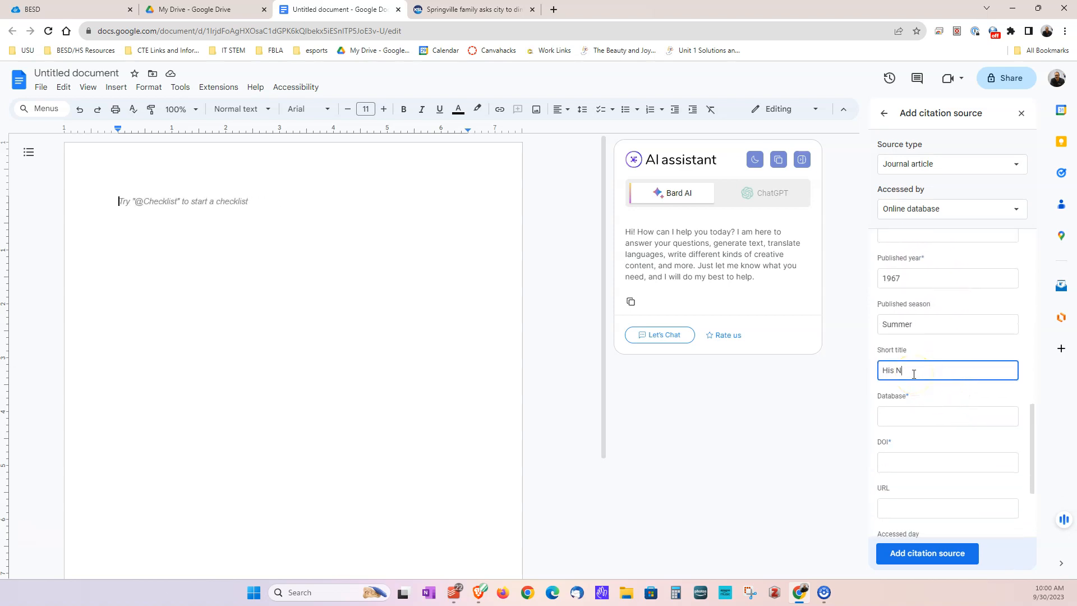
pyautogui.write('Name')
# Enter JSTOR as the database, leave the DOI blank and add the journal article as a citation source.
pyautogui.click(921, 423)
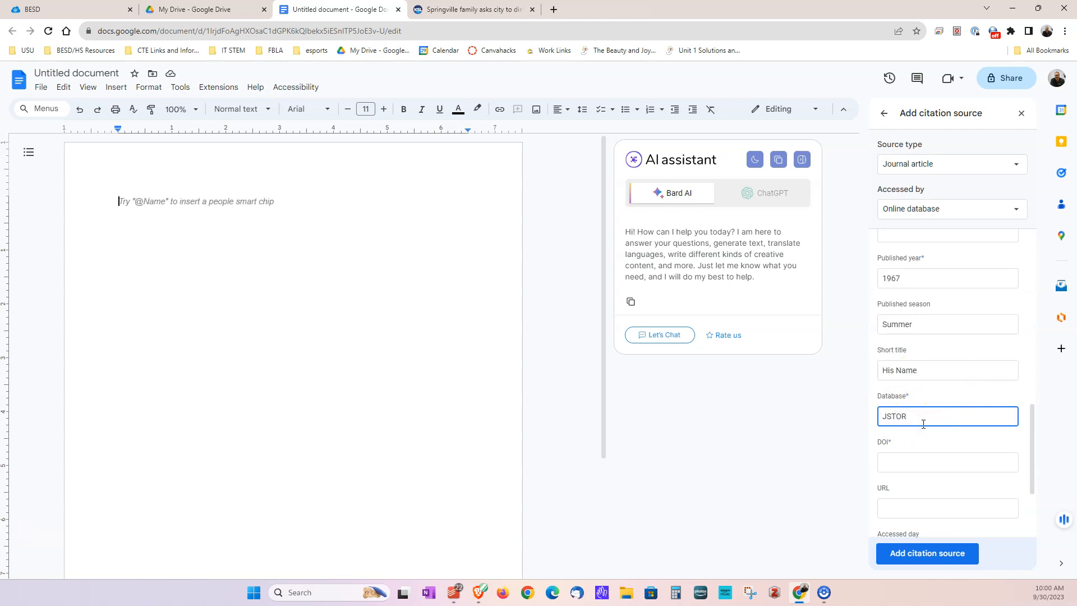
pyautogui.click(897, 458)
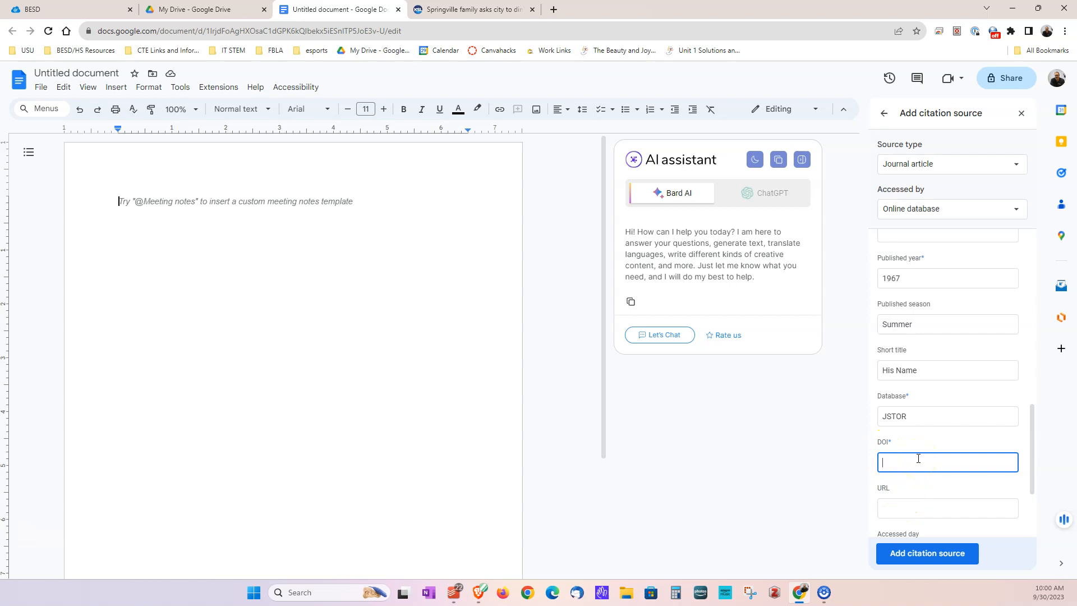
pyautogui.scroll(5, 934, 423)
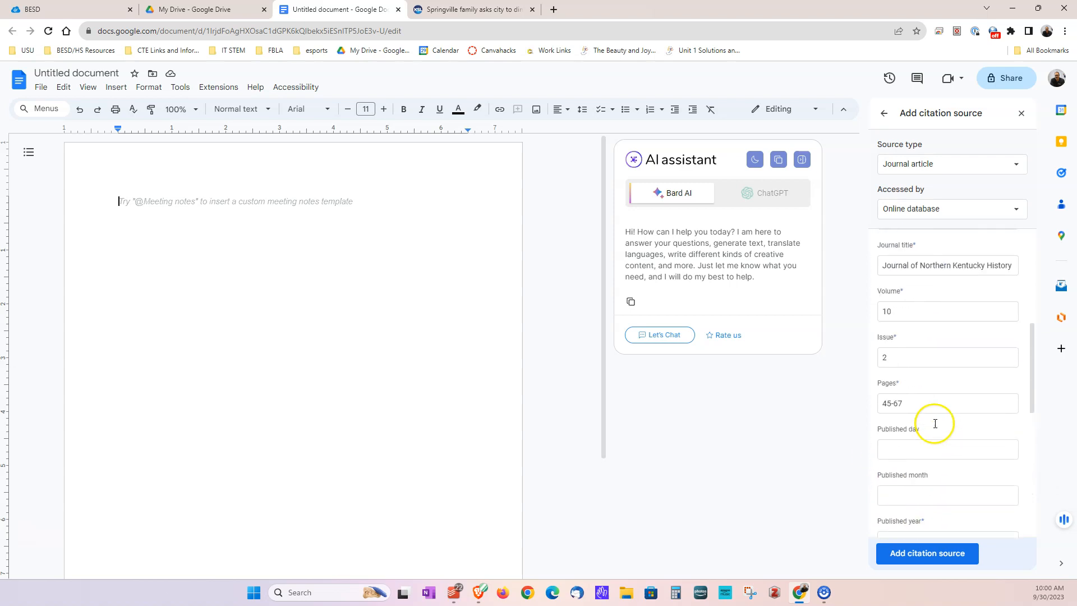
pyautogui.scroll(-5, 936, 421)
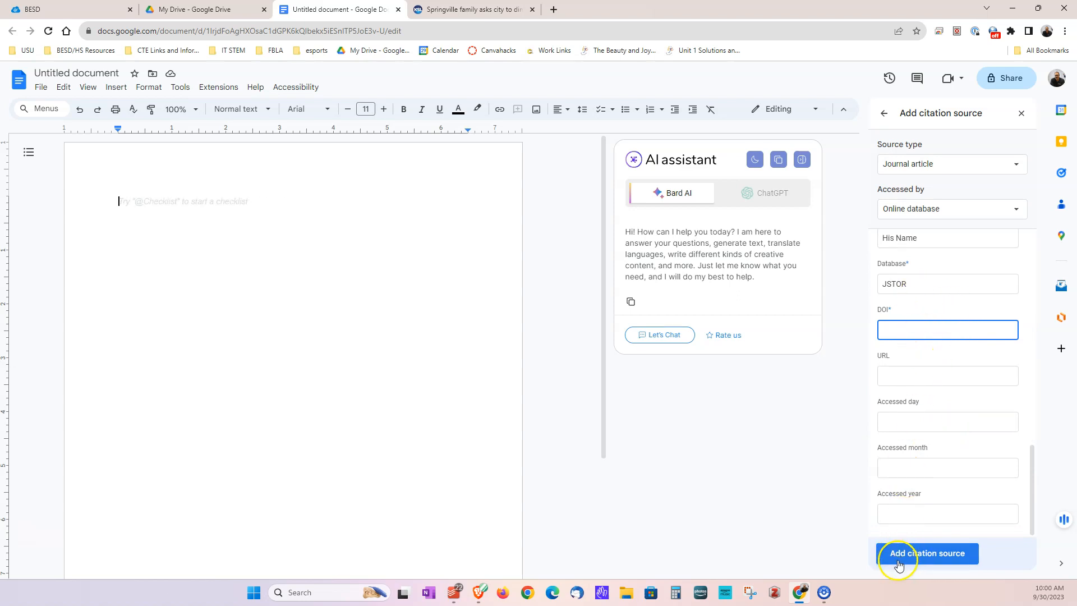
pyautogui.click(917, 554)
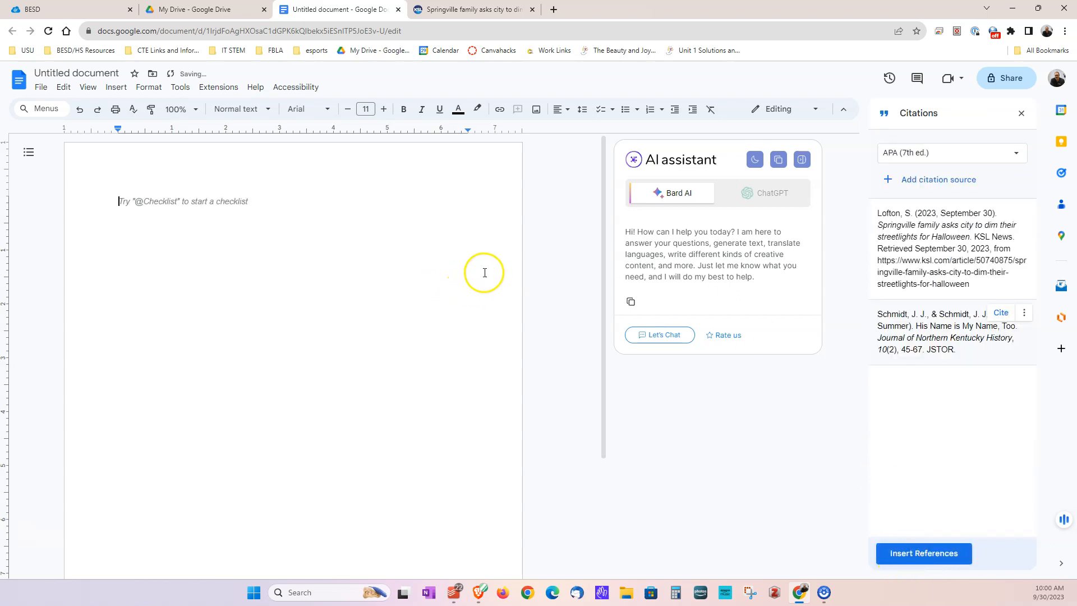
# Write "I'm using a source for this information" in the document, followed by an in-text citation of the KSL News source and a period.
pyautogui.click(121, 200)
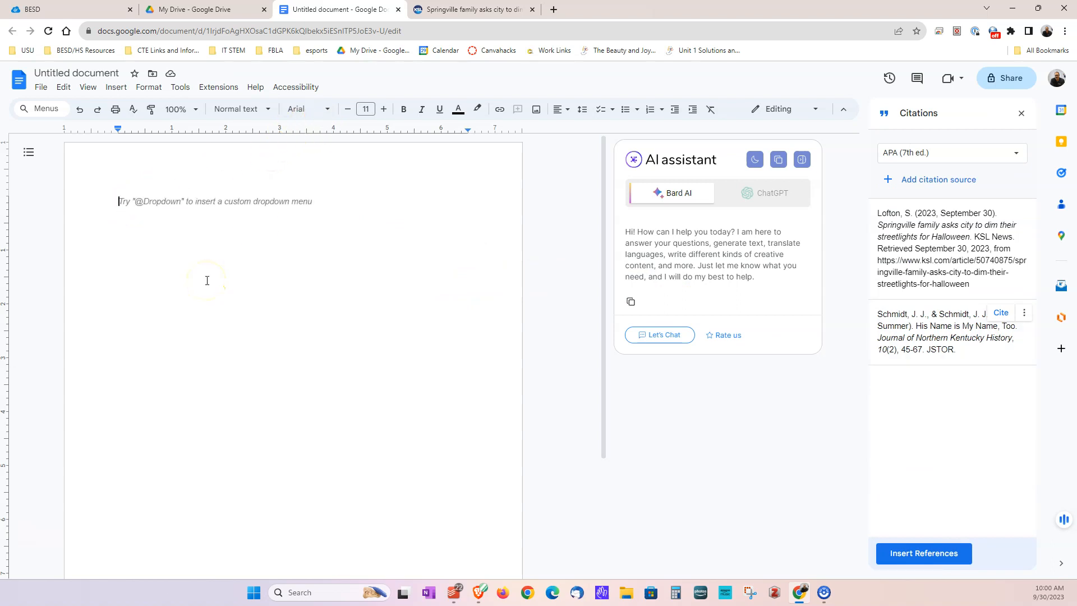
pyautogui.write('I')
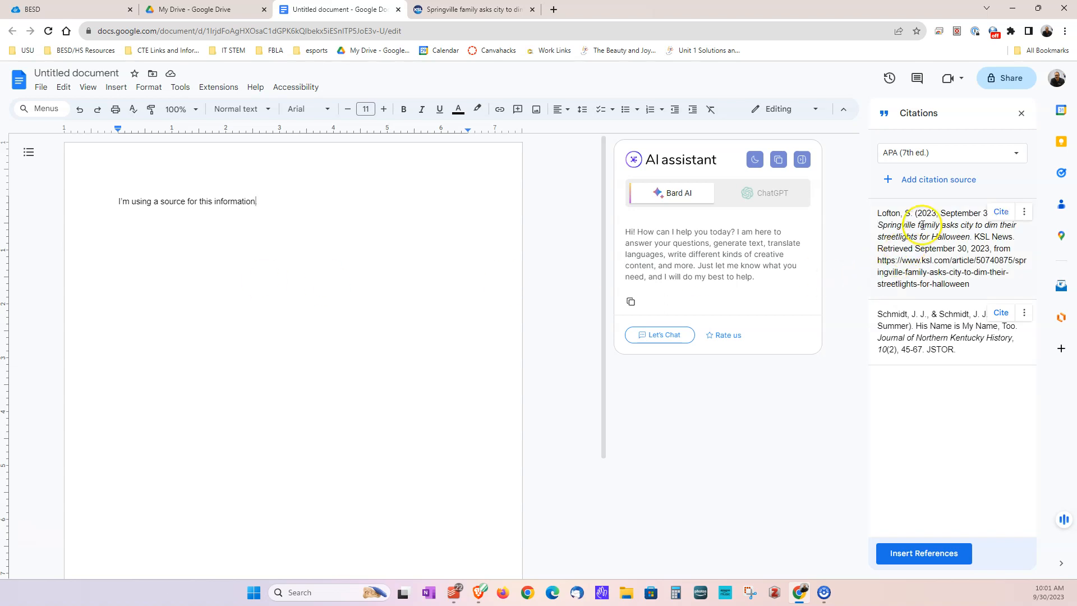
pyautogui.click(999, 212)
pyautogui.click(317, 202)
pyautogui.write('.')
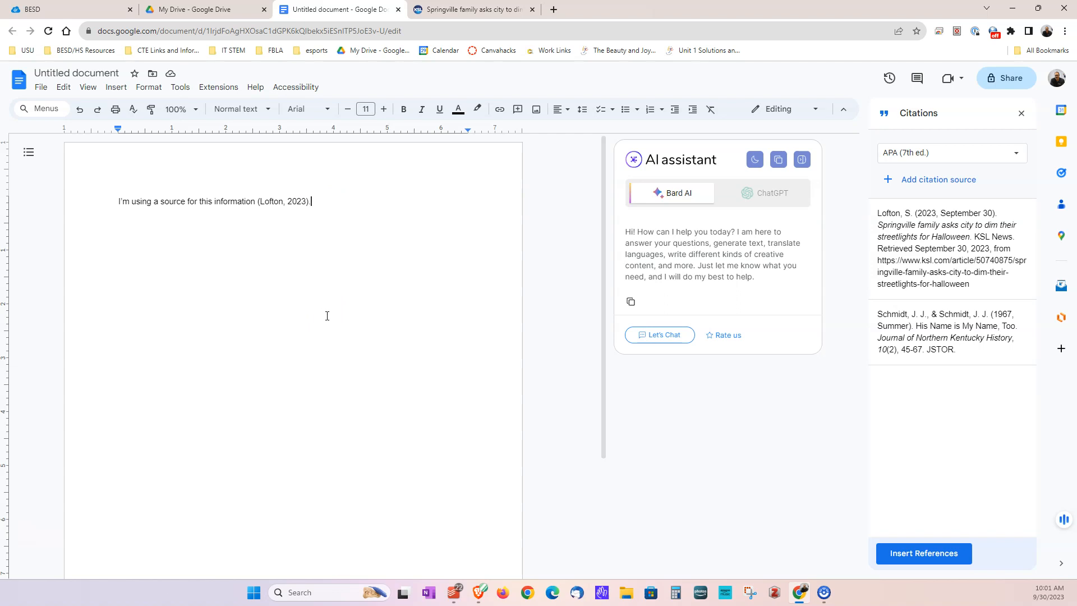
# Add a page break after the cited sentence and insert the References list on the new page.
pyautogui.hotkey('ctrl', 'Return')
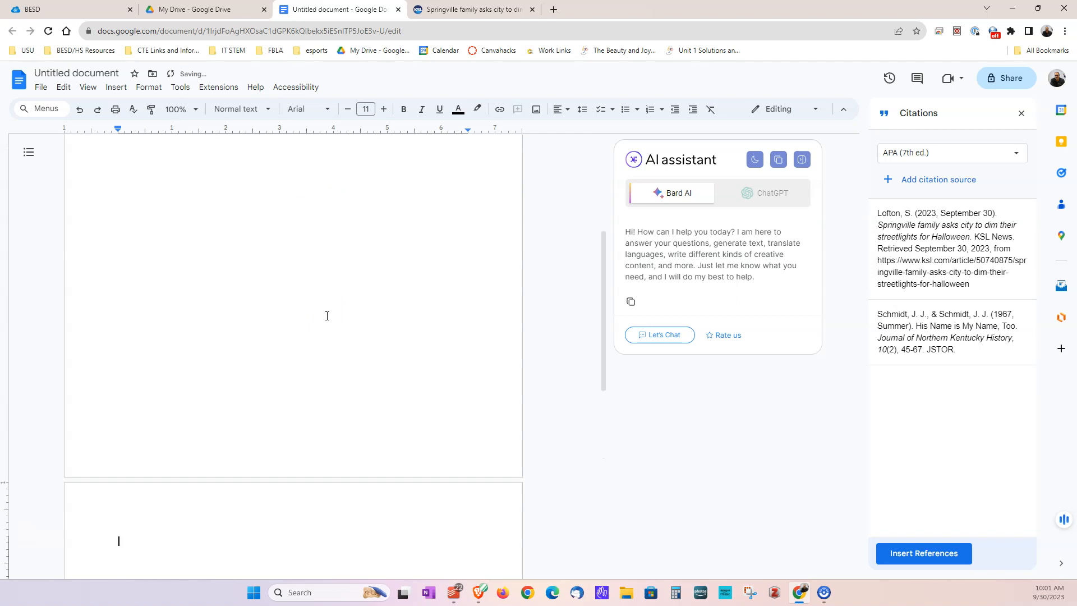
pyautogui.click(918, 554)
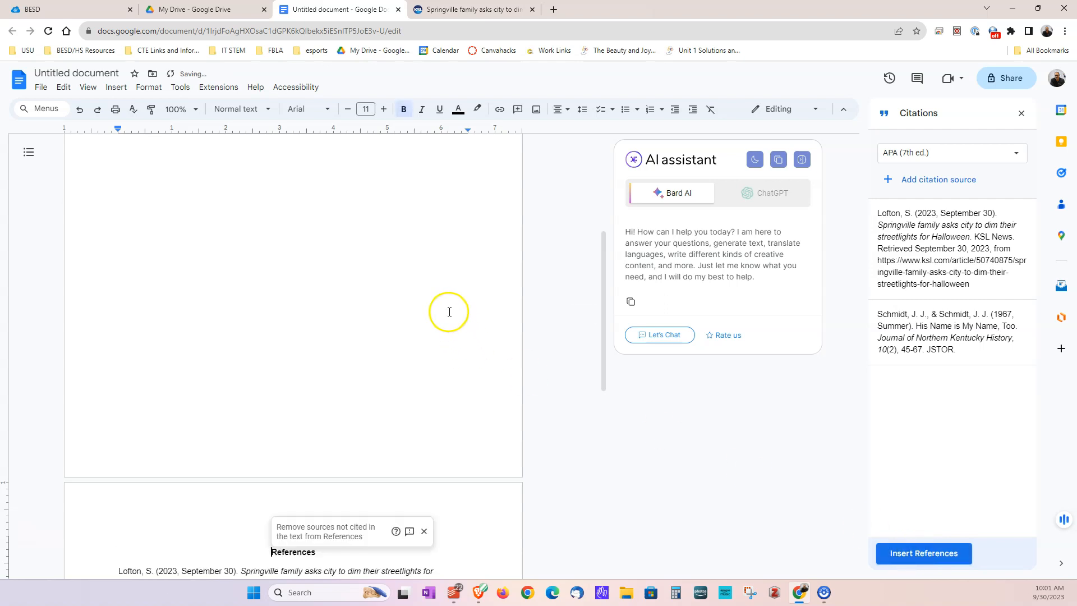
pyautogui.scroll(-5, 447, 313)
pyautogui.click(153, 290)
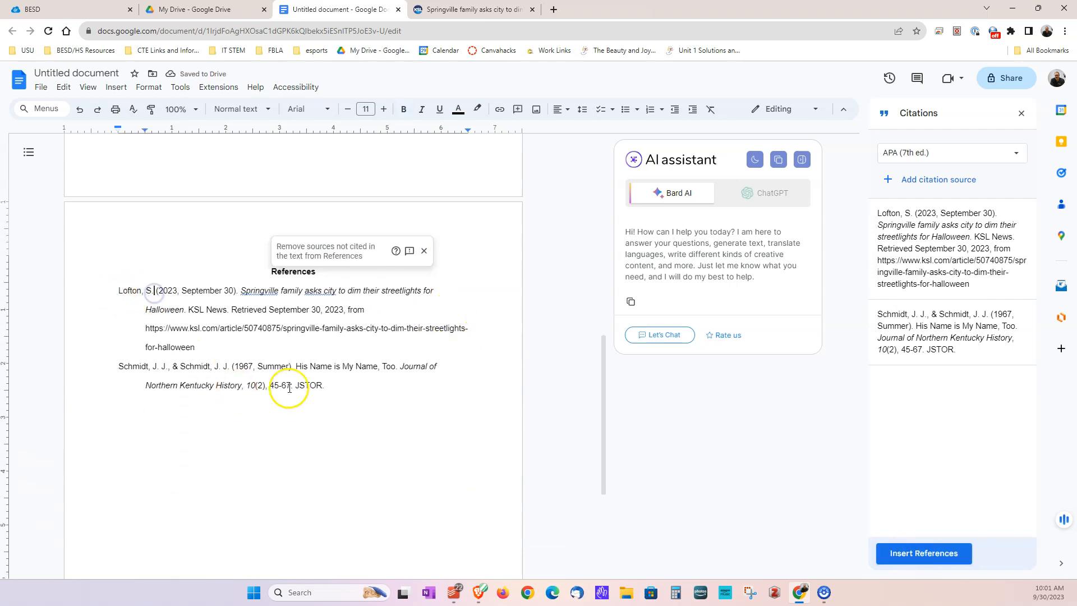